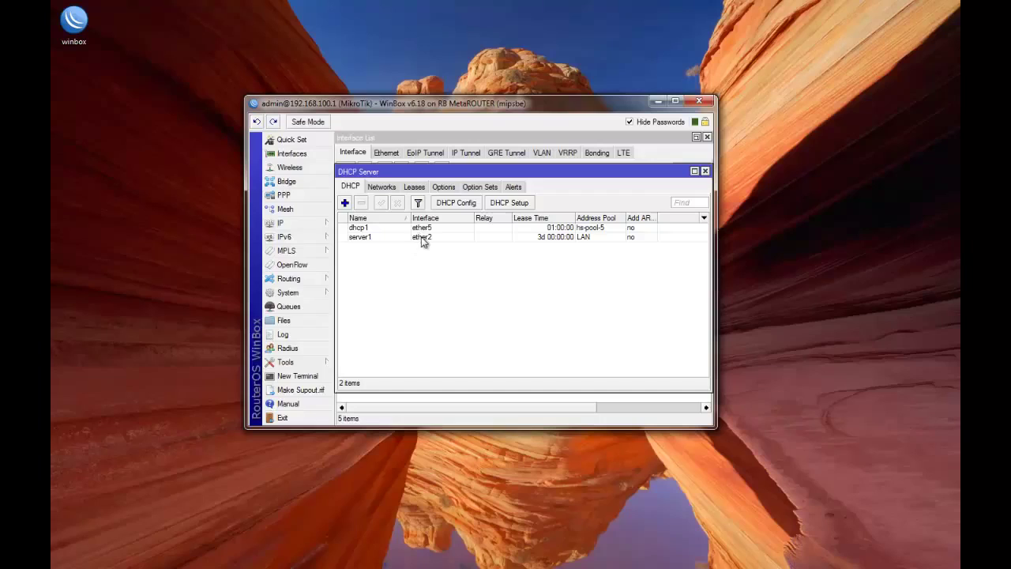
Step: Examine the DHCP servers assigned to the ether5 and ether2 interfaces
click(421, 237)
click(424, 229)
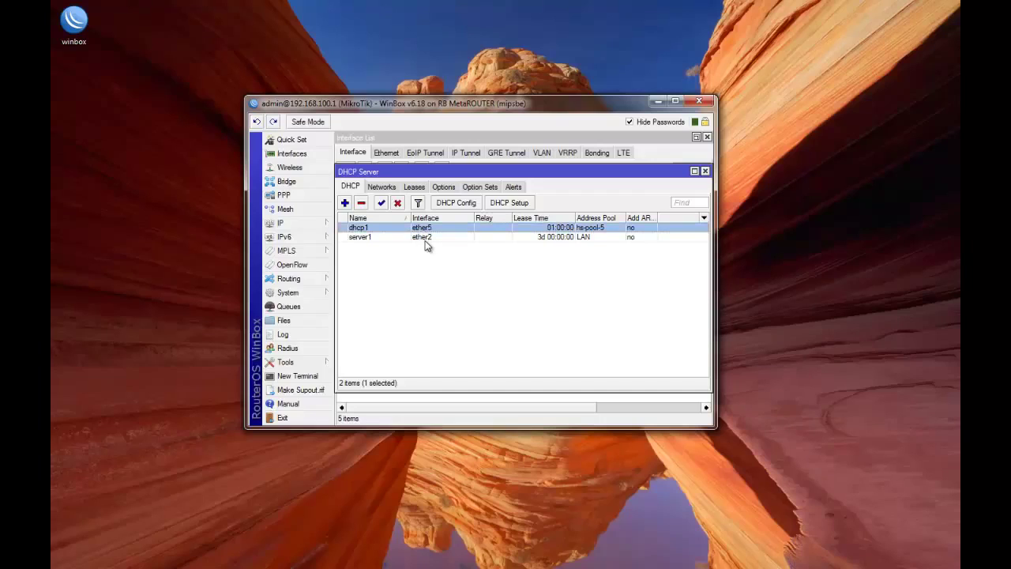
click(424, 237)
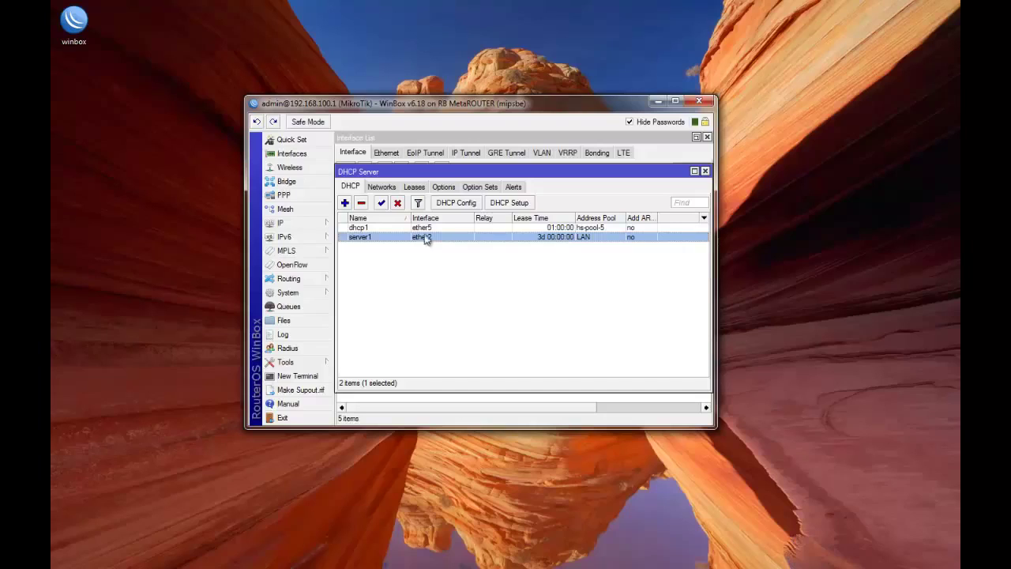
click(424, 229)
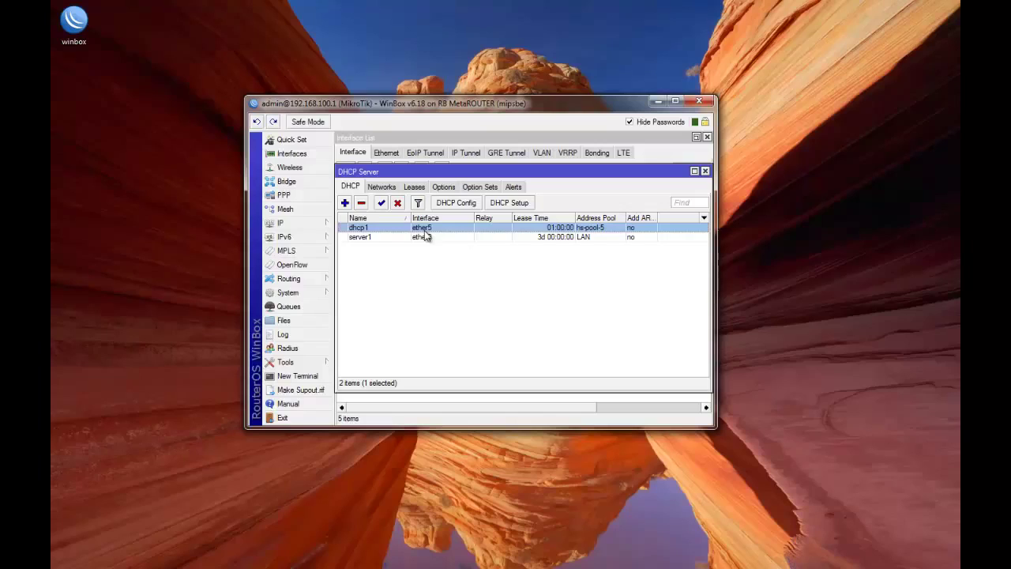
Step: Make the DHCP lease for active address 192.168.100.245 static, widening the Active Host Name column to identify TRAINING-PC
click(413, 191)
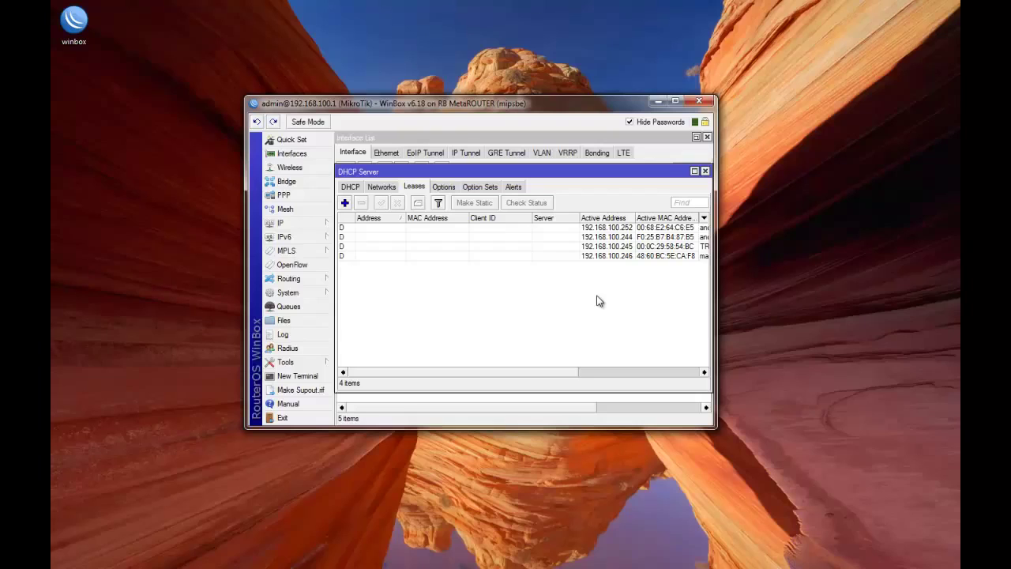
click(615, 247)
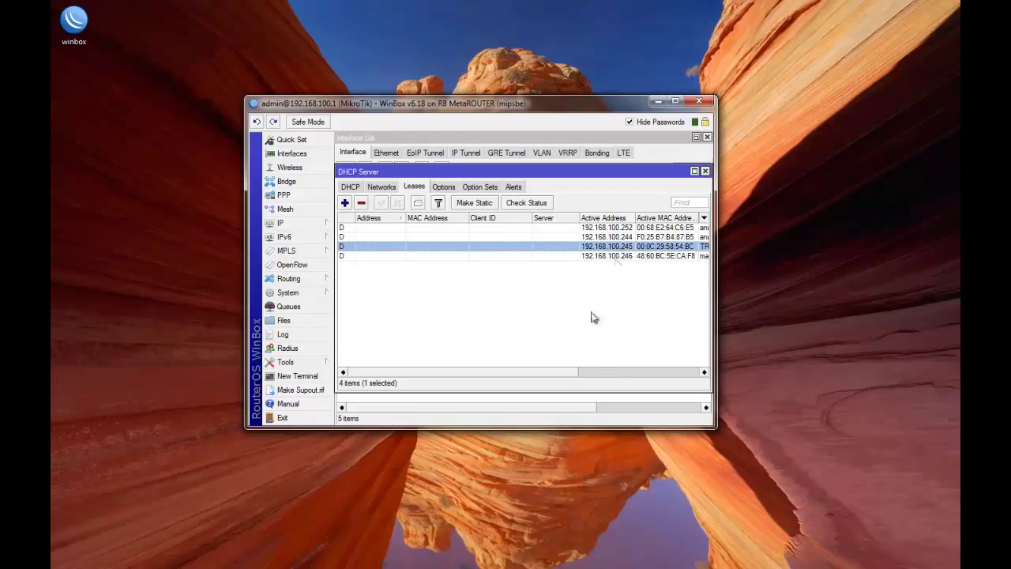
drag(560, 373, 616, 375)
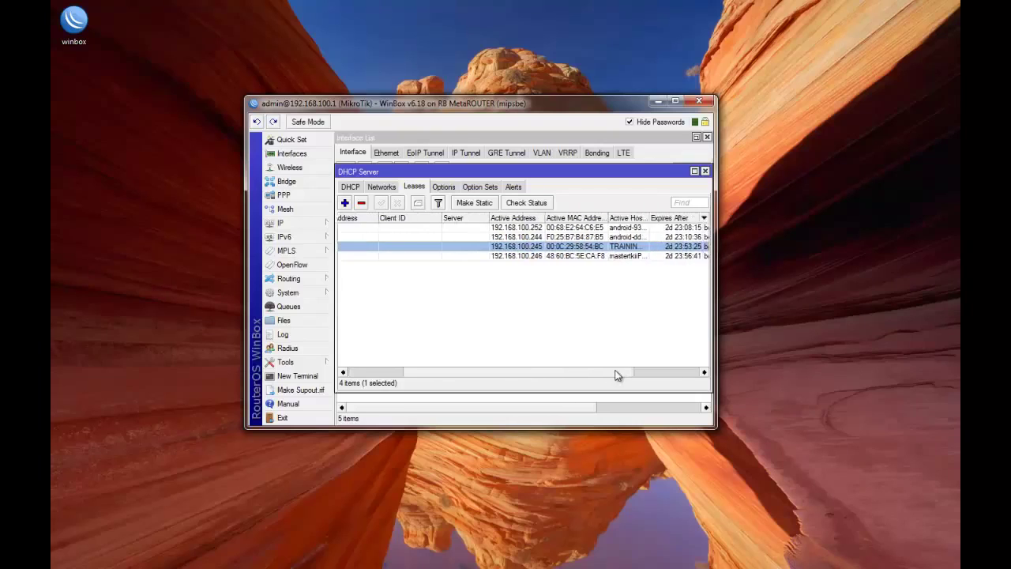
drag(649, 218, 663, 218)
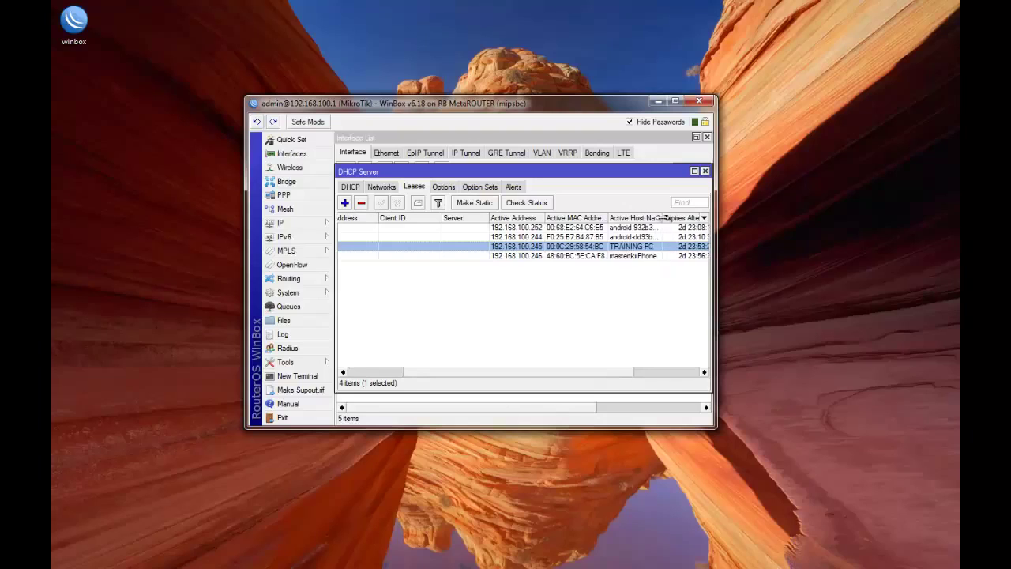
drag(608, 371, 462, 376)
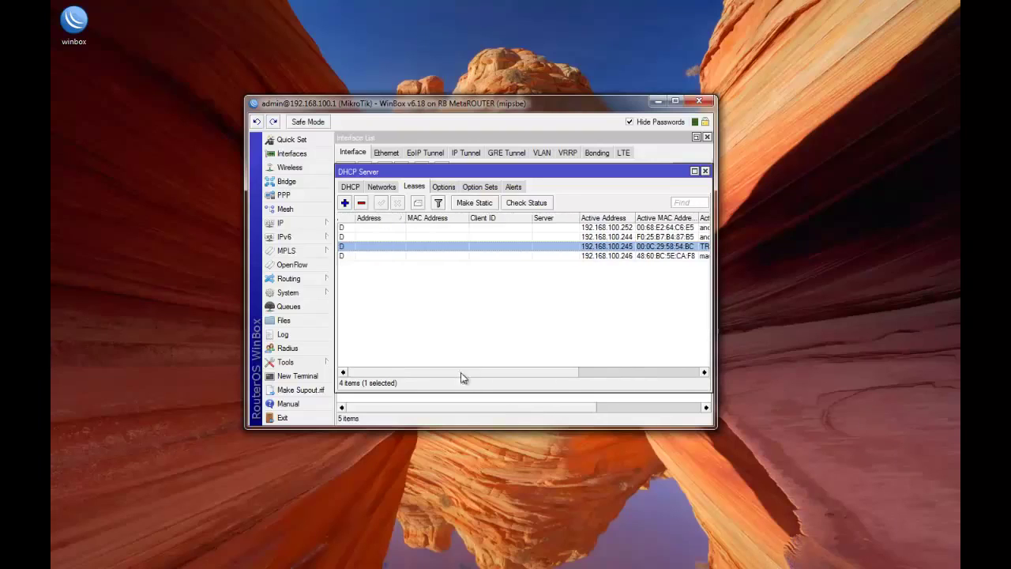
click(475, 203)
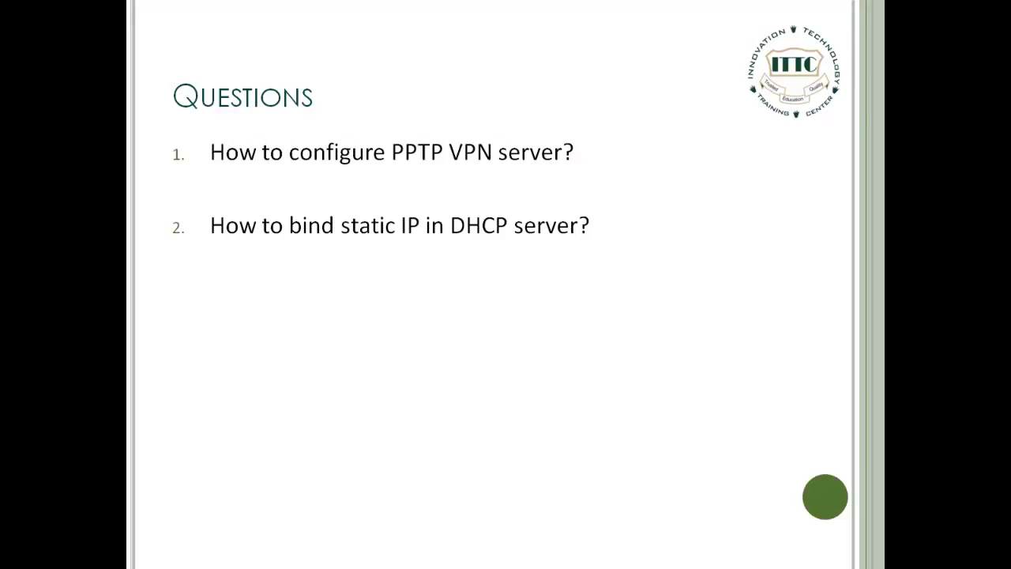
key(Right)
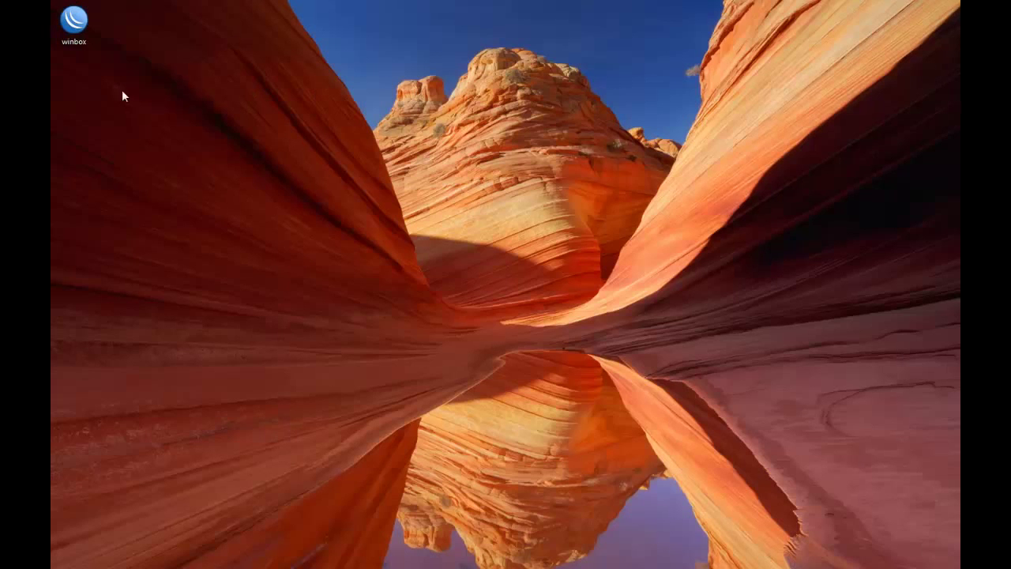
Step: Launch WinBox and connect as admin to the discovered MikroTik router with MAC address 02:16:55:C8:D7:0C
double_click(71, 30)
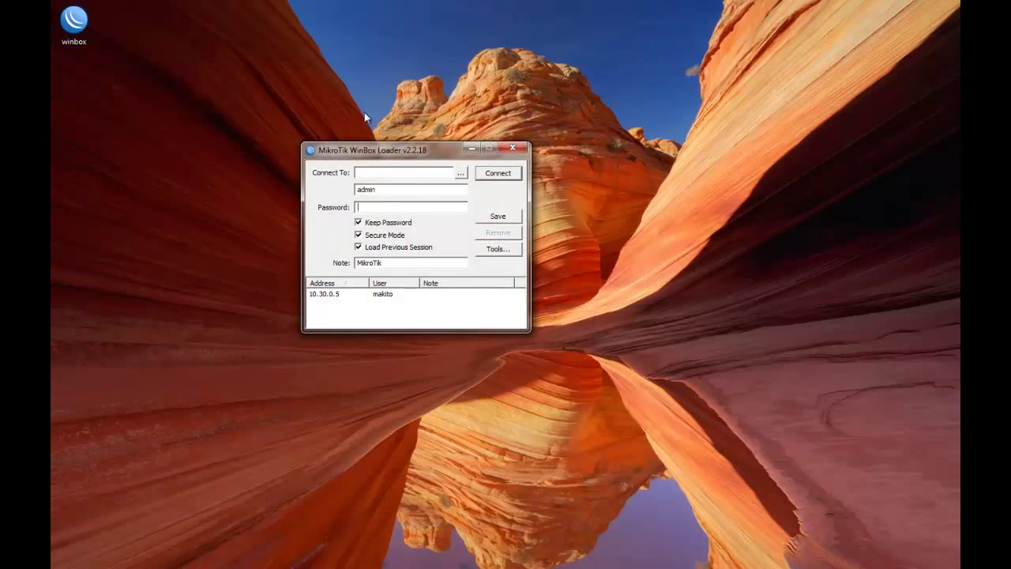
click(461, 173)
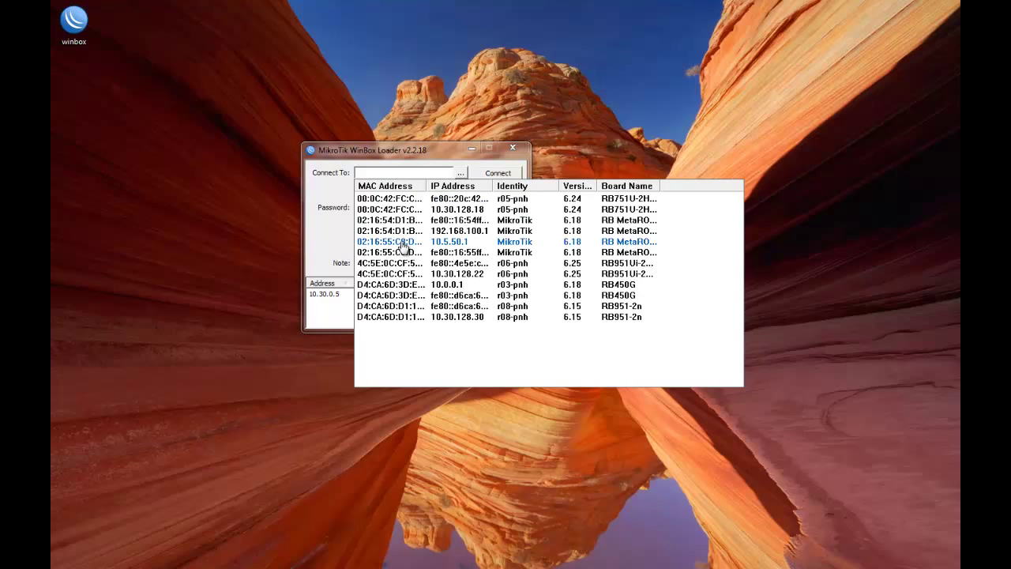
click(403, 247)
click(496, 173)
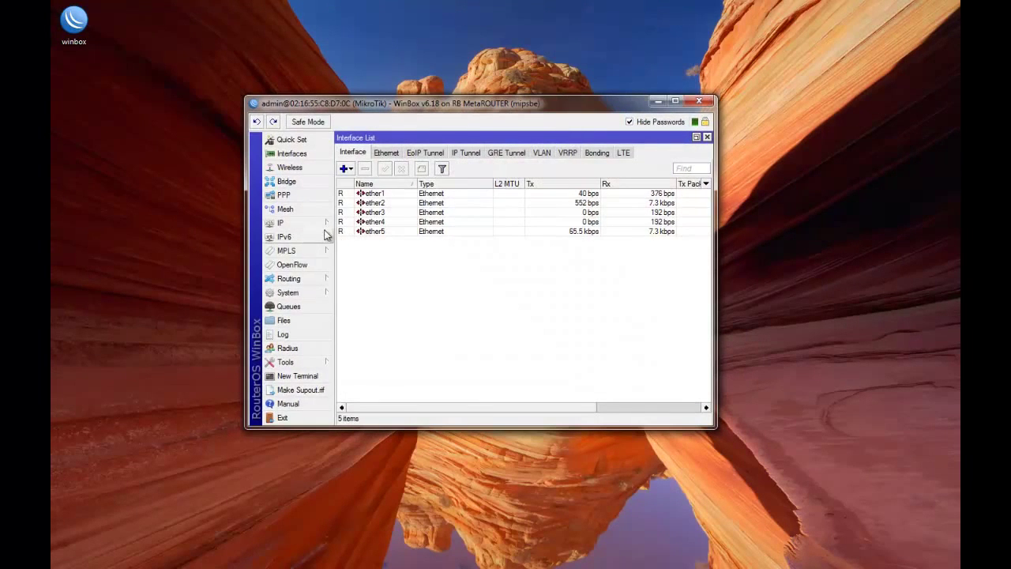
Step: Copy the flash/hotspot directory from the router's file list to the desktop and open the copied folder
click(289, 322)
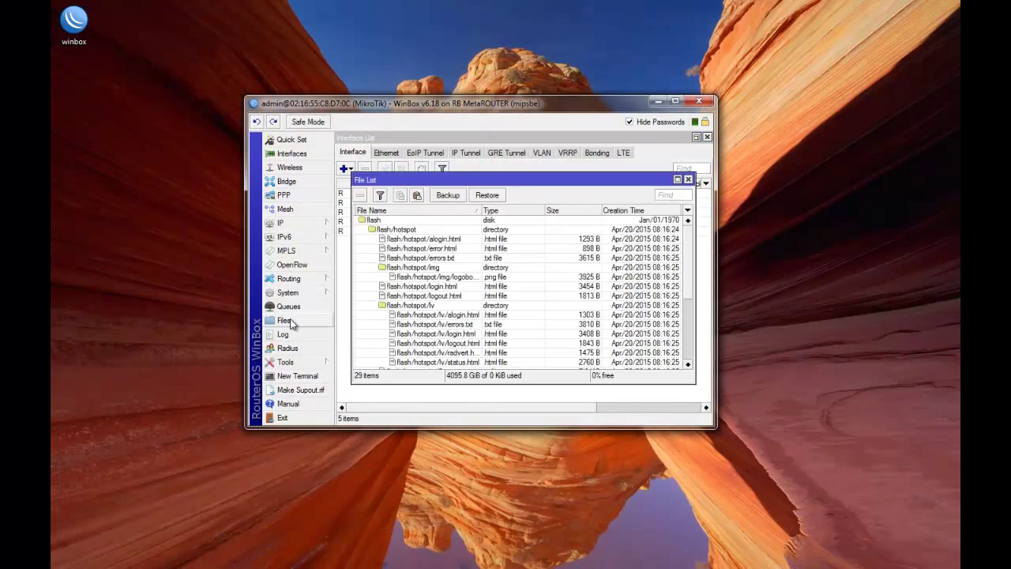
click(397, 230)
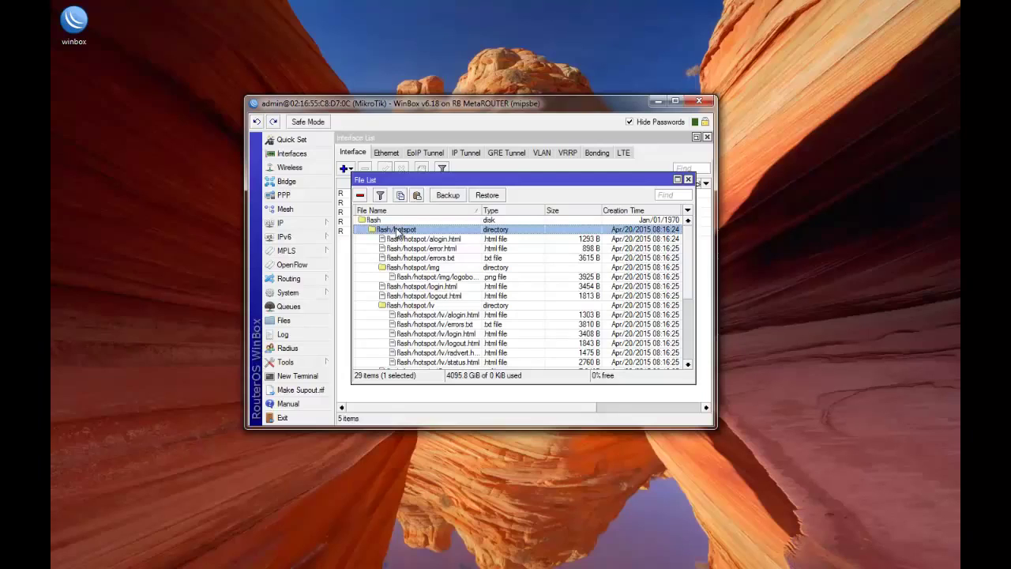
drag(397, 231, 89, 93)
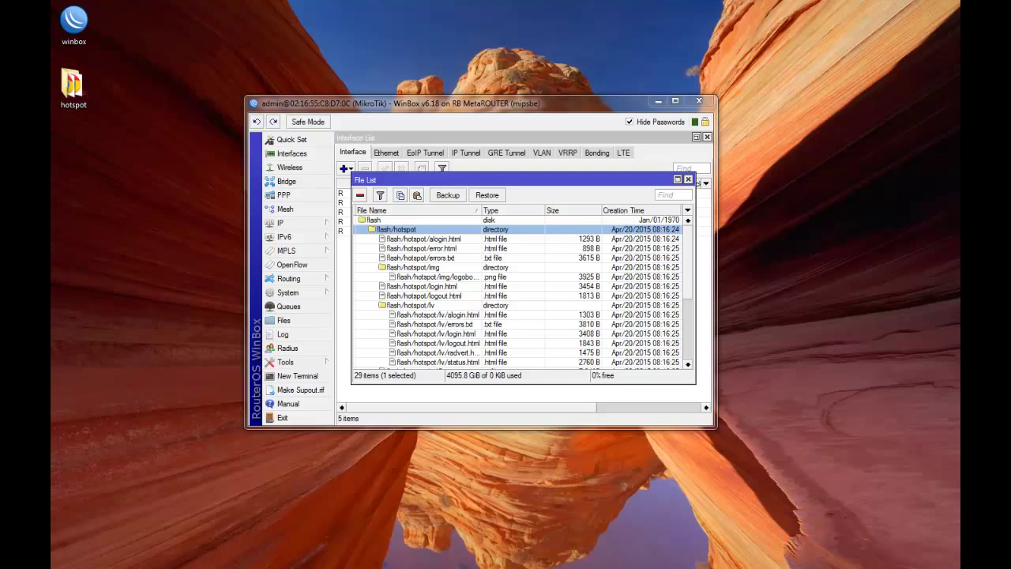
double_click(73, 87)
drag(338, 72, 287, 92)
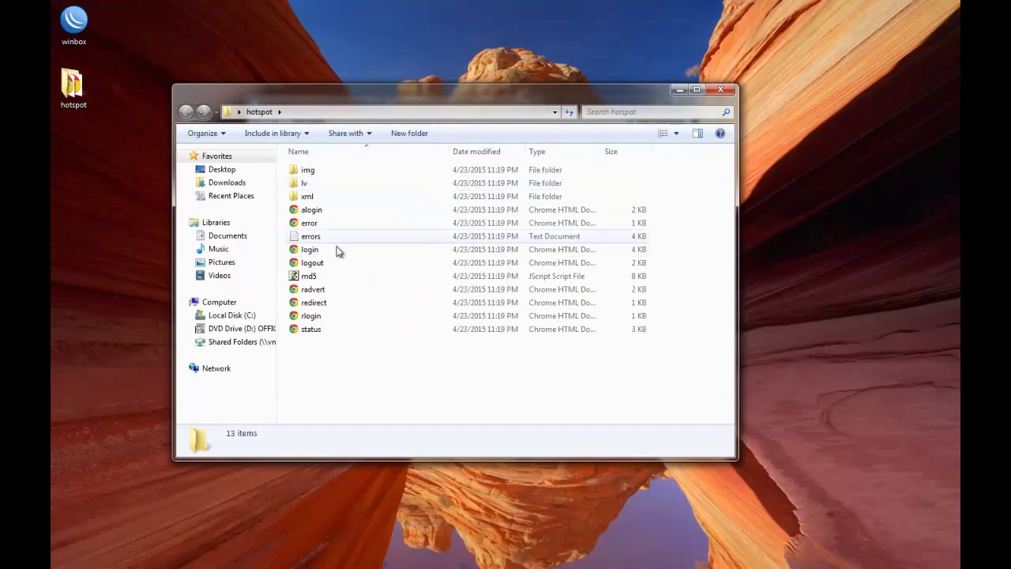
Step: Open login.html in Notepad without making it the default program, and close the file again
click(310, 251)
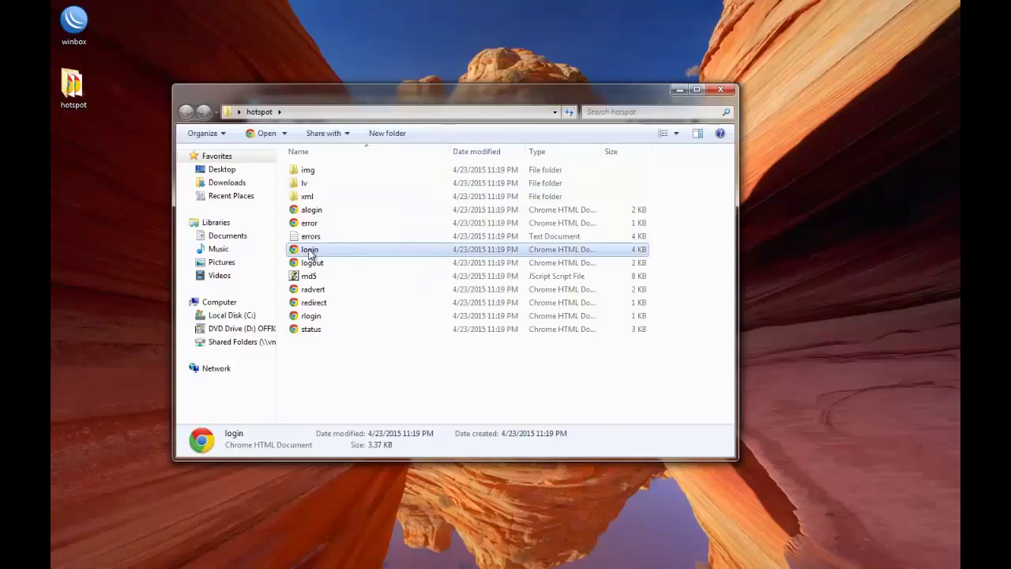
right_click(309, 251)
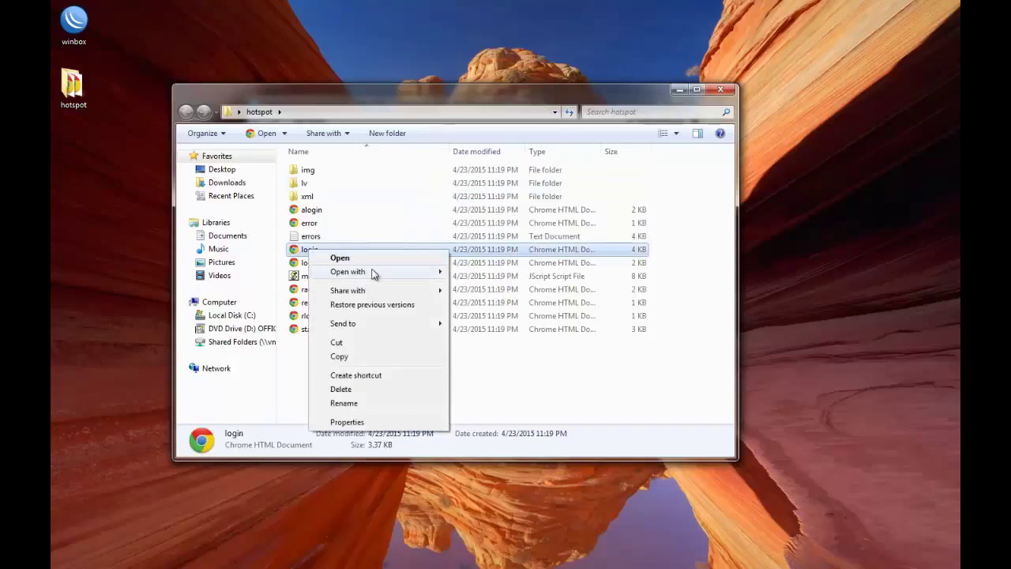
mouse_move(374, 273)
click(517, 320)
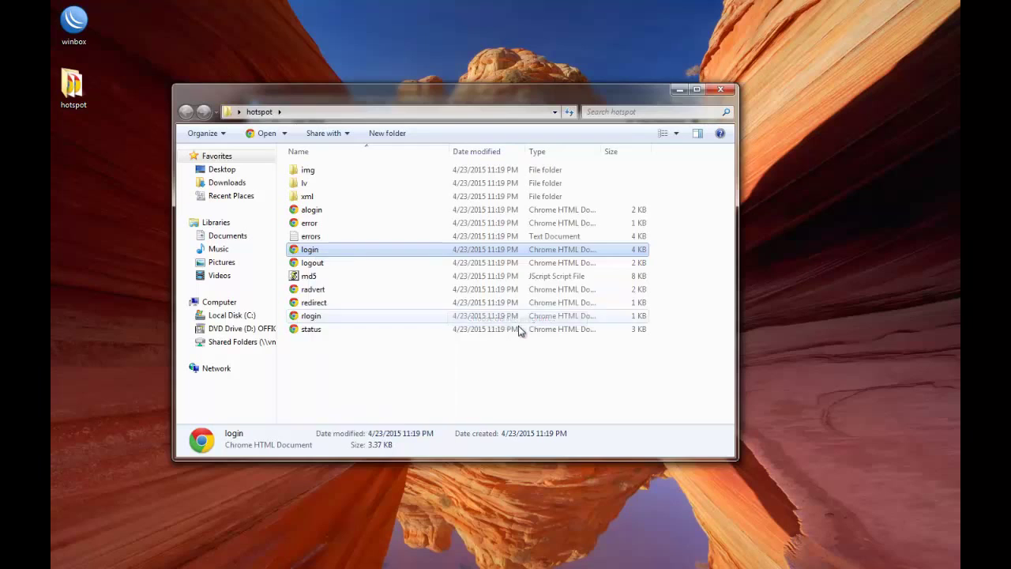
click(668, 267)
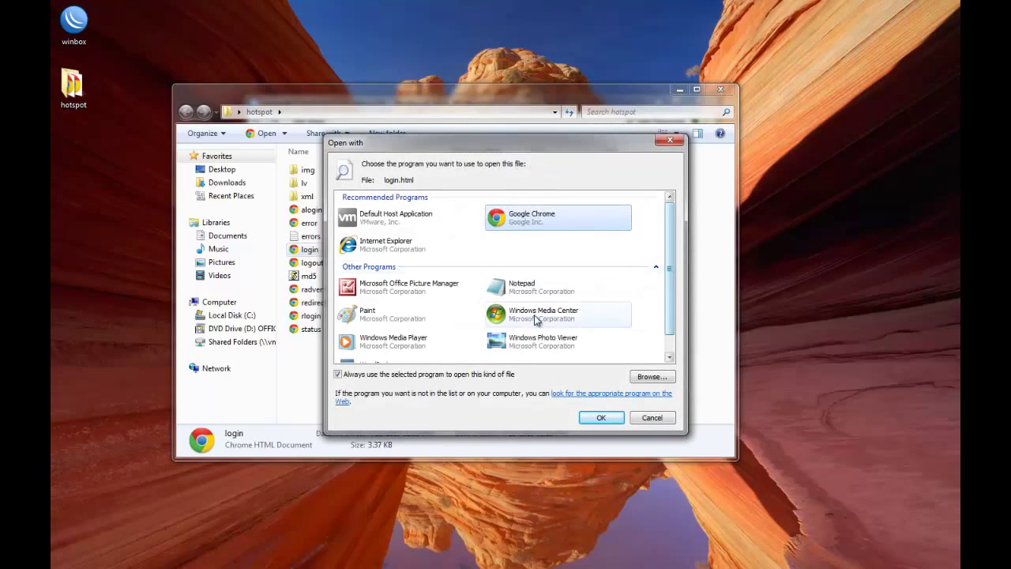
click(362, 375)
click(551, 289)
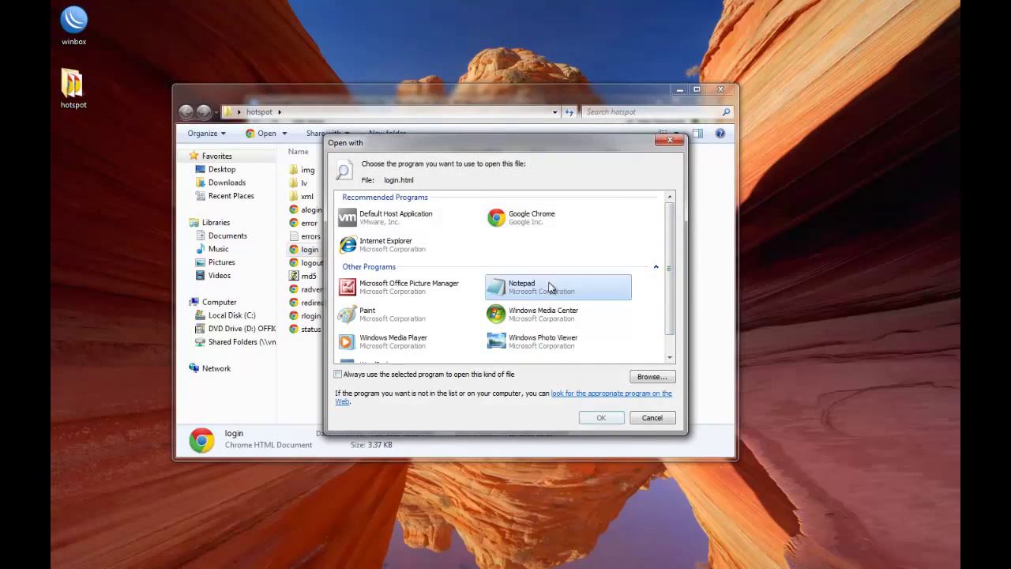
double_click(550, 288)
drag(932, 116, 292, 125)
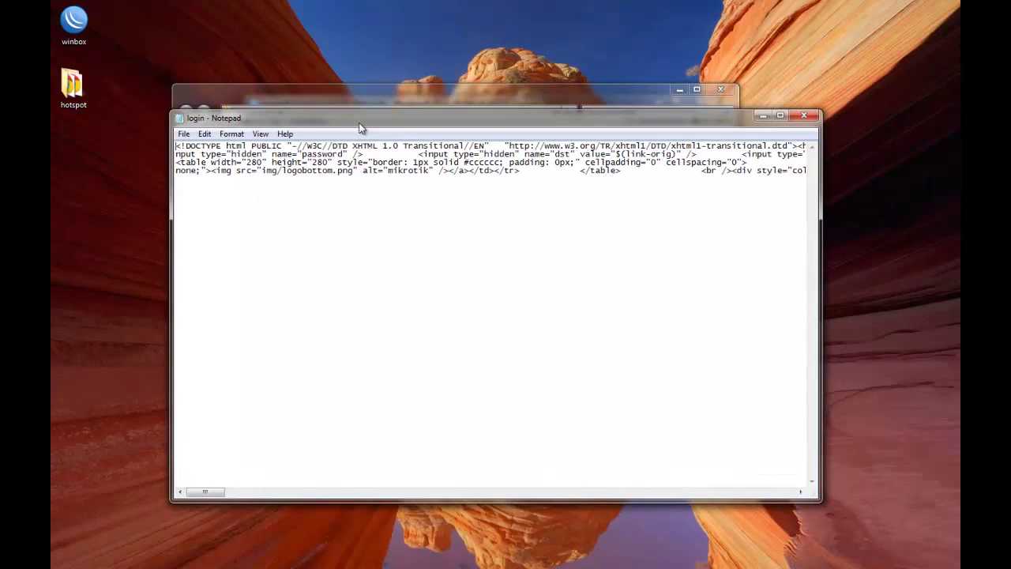
click(804, 116)
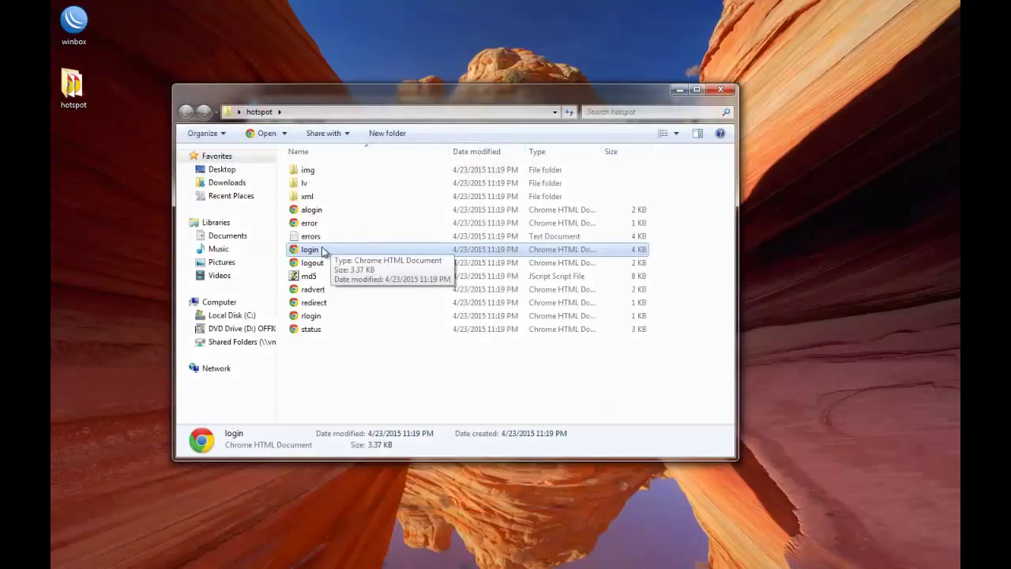
Step: Open login.html in WordPad without making it the default program, and review the page's style and form code
right_click(321, 251)
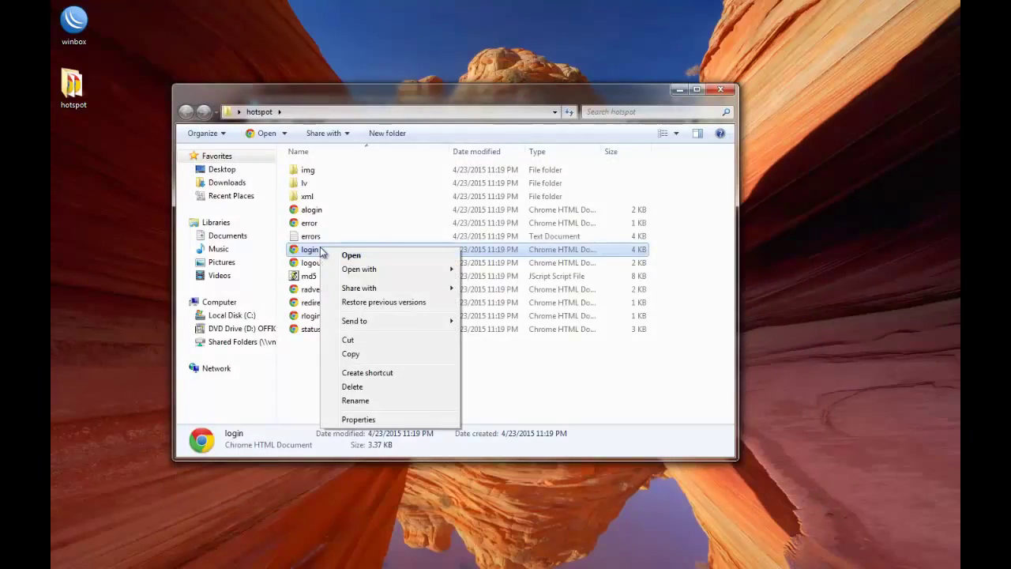
mouse_move(409, 273)
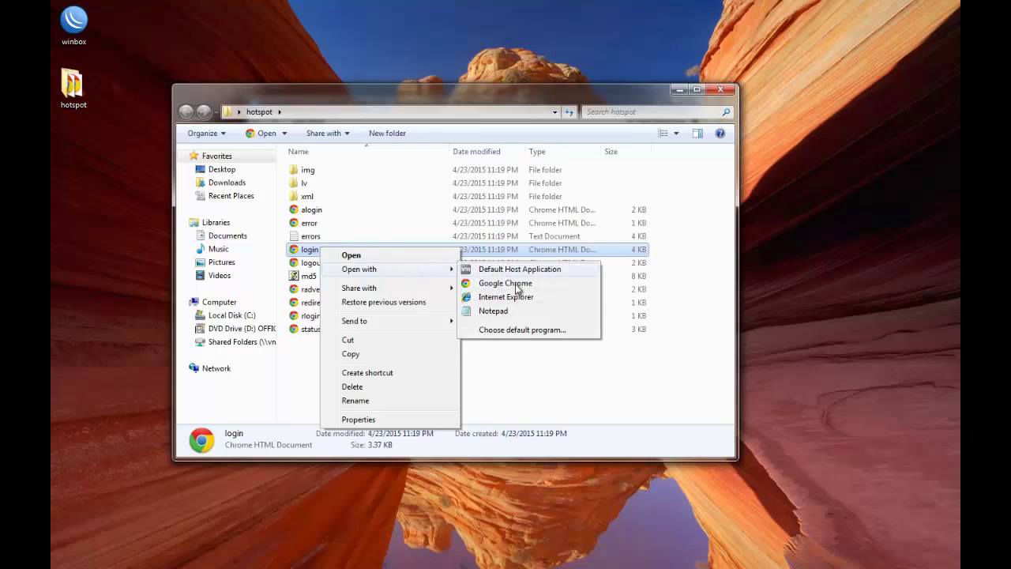
click(500, 330)
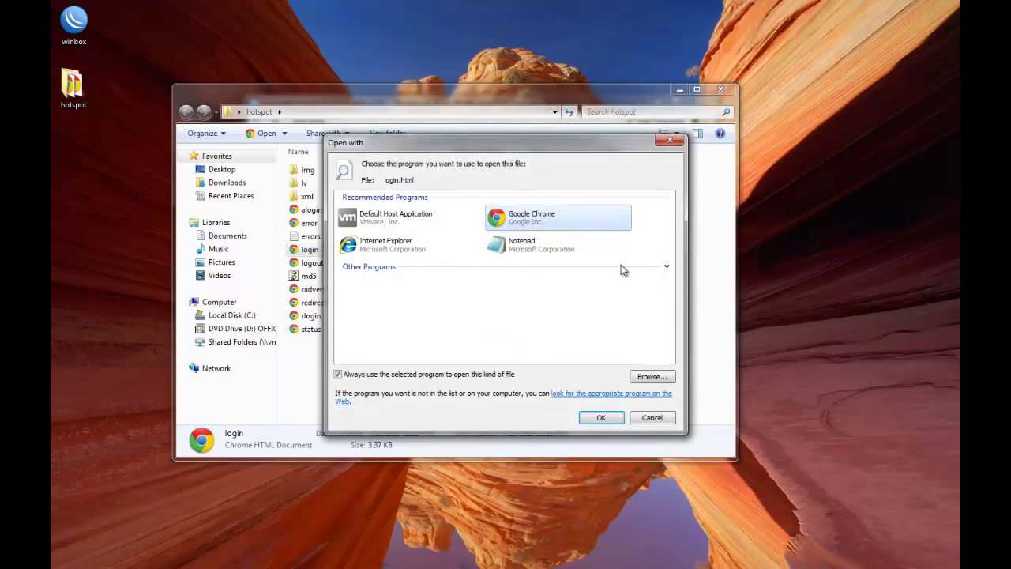
click(408, 375)
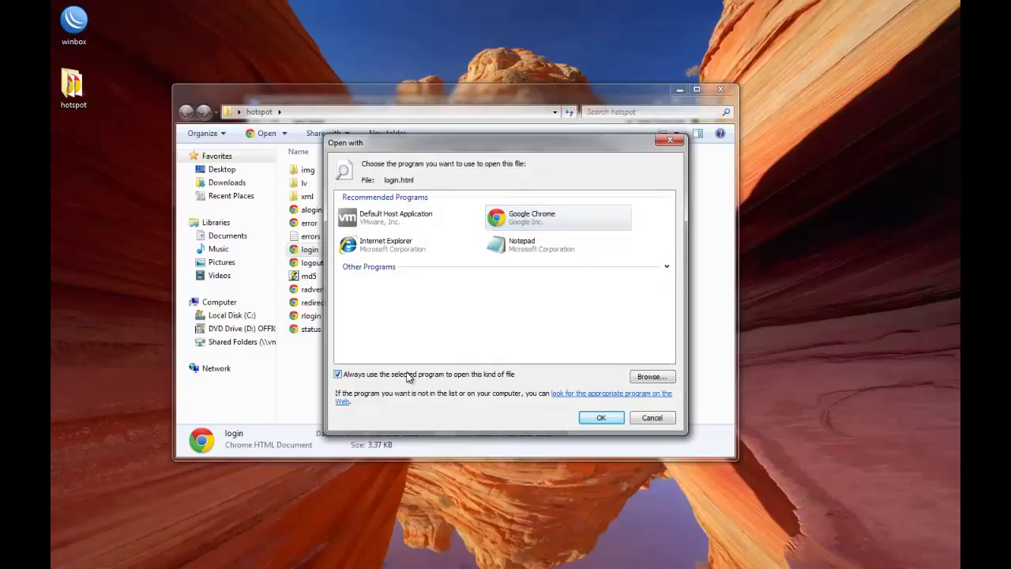
click(667, 268)
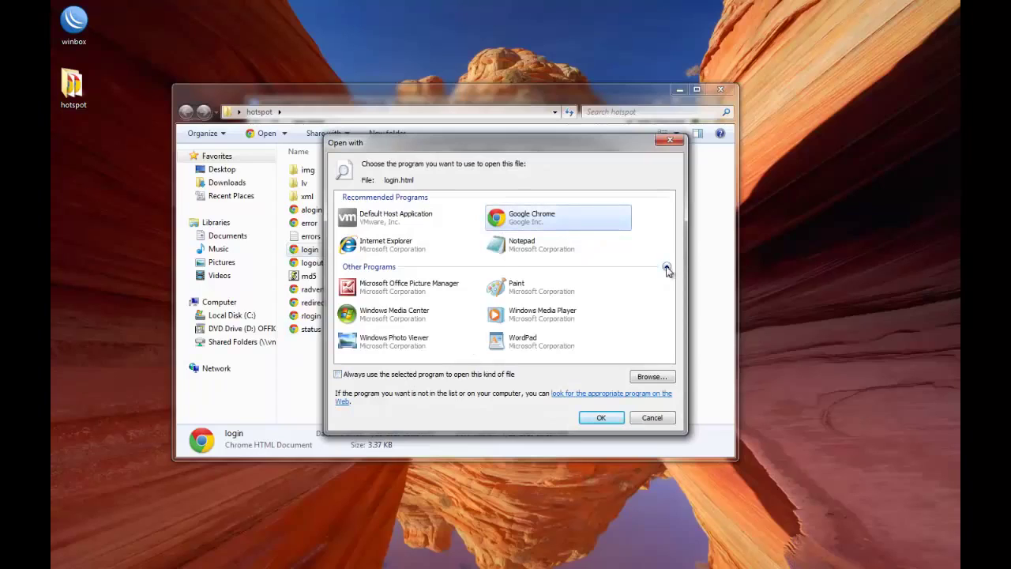
click(552, 341)
click(601, 417)
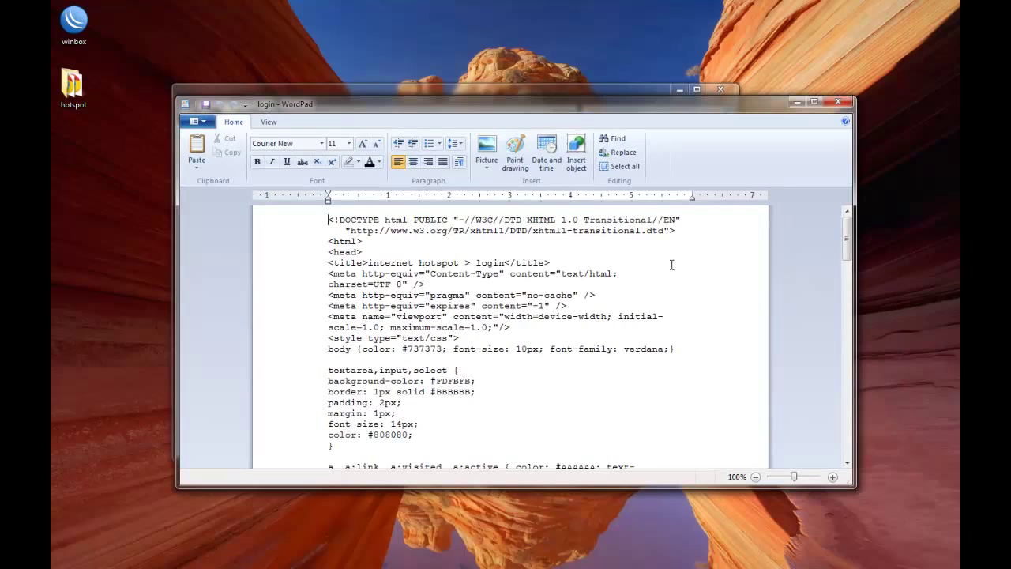
scroll(671, 264, down, 3)
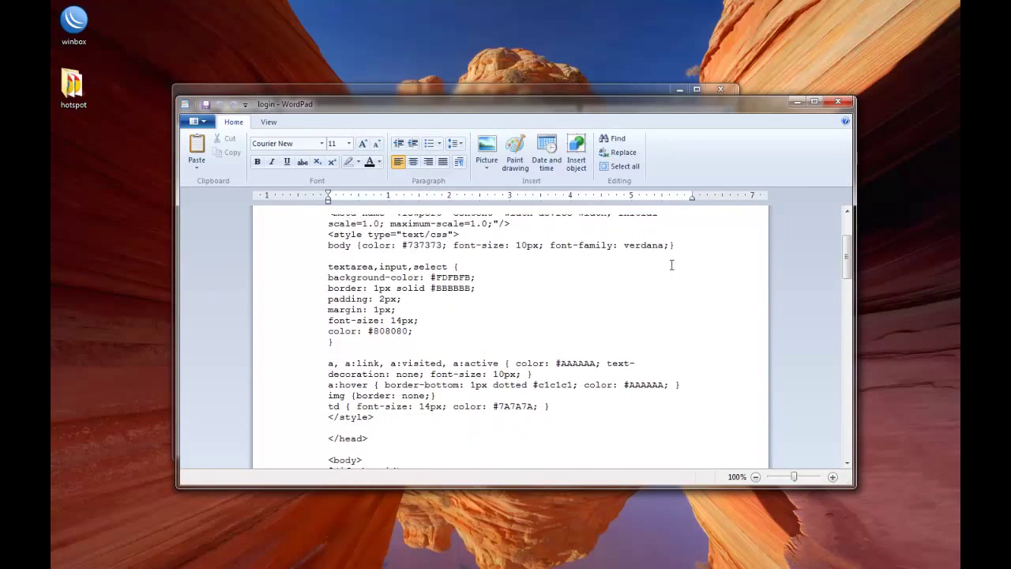
scroll(671, 264, down, 2)
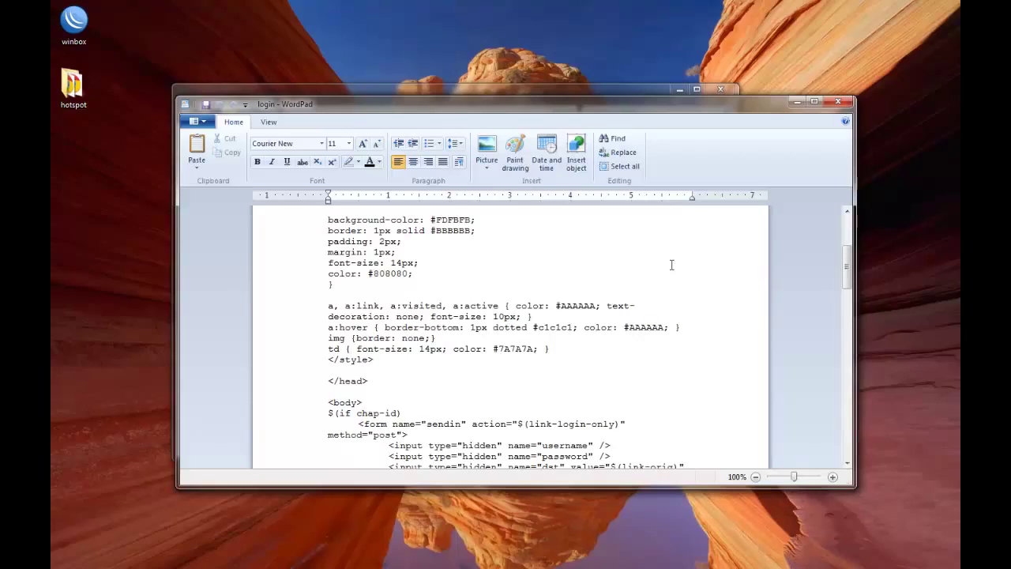
scroll(672, 265, down, 1)
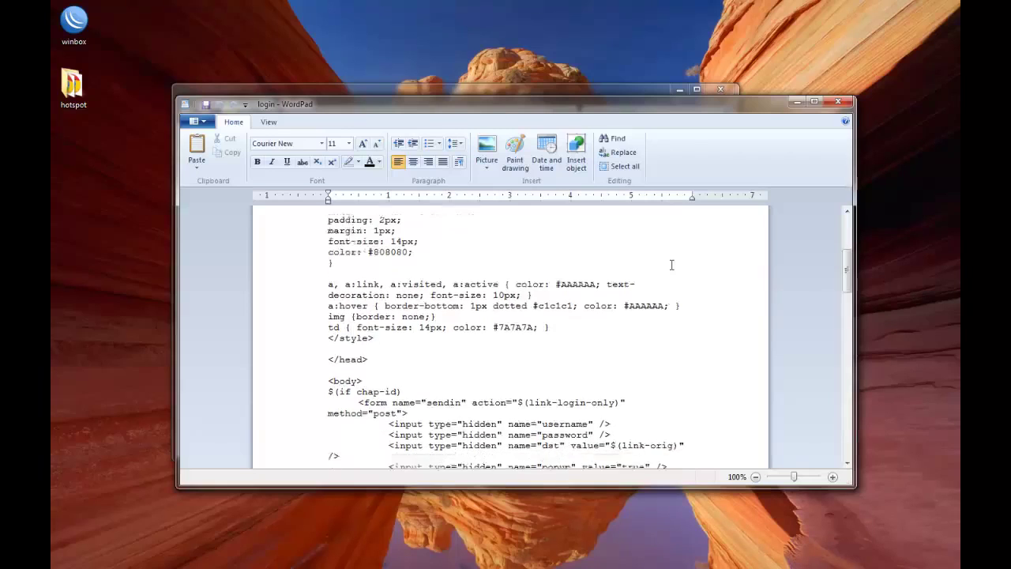
scroll(672, 264, down, 2)
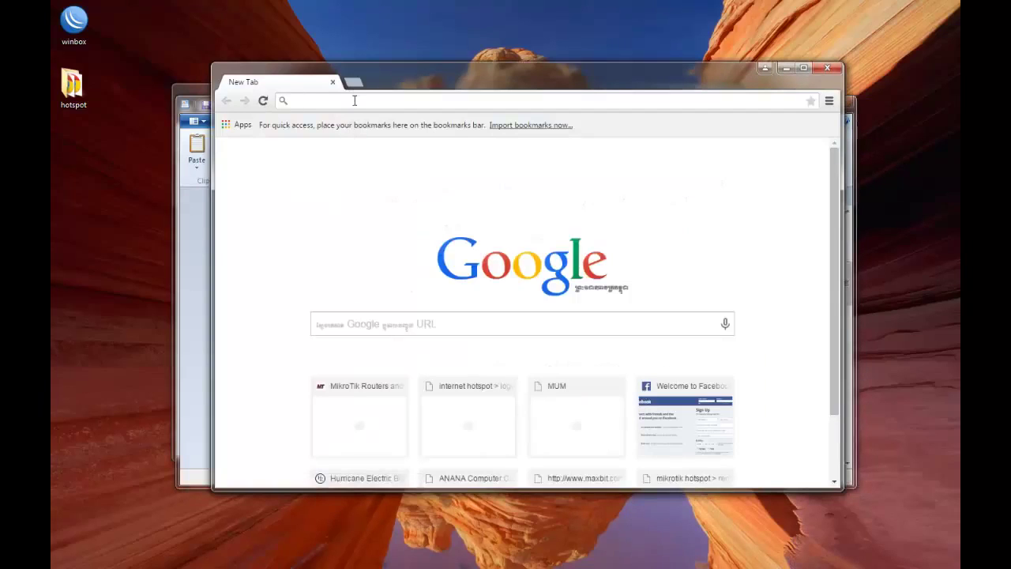
text(w)
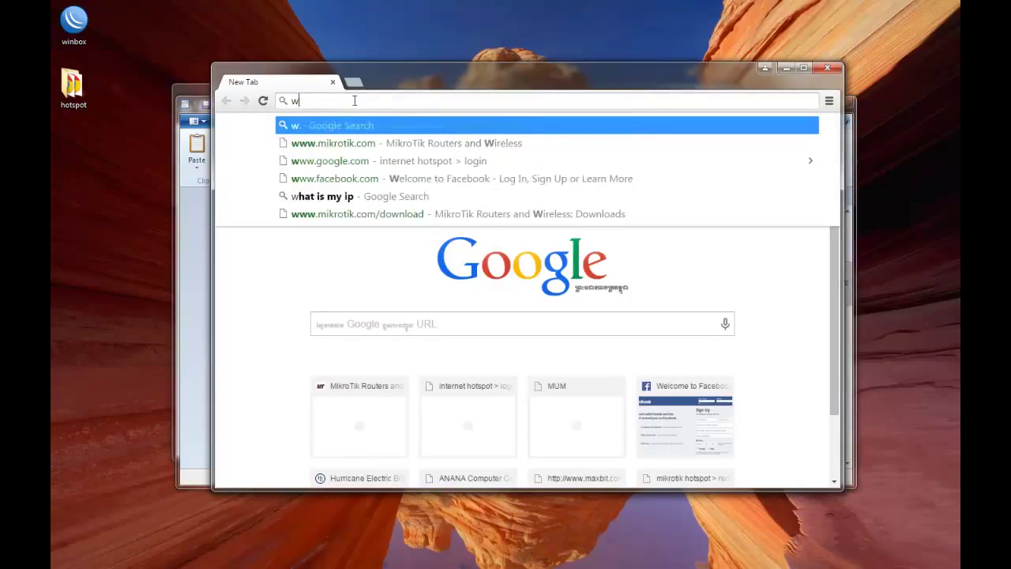
text(ww)
key(Down)
key(Return)
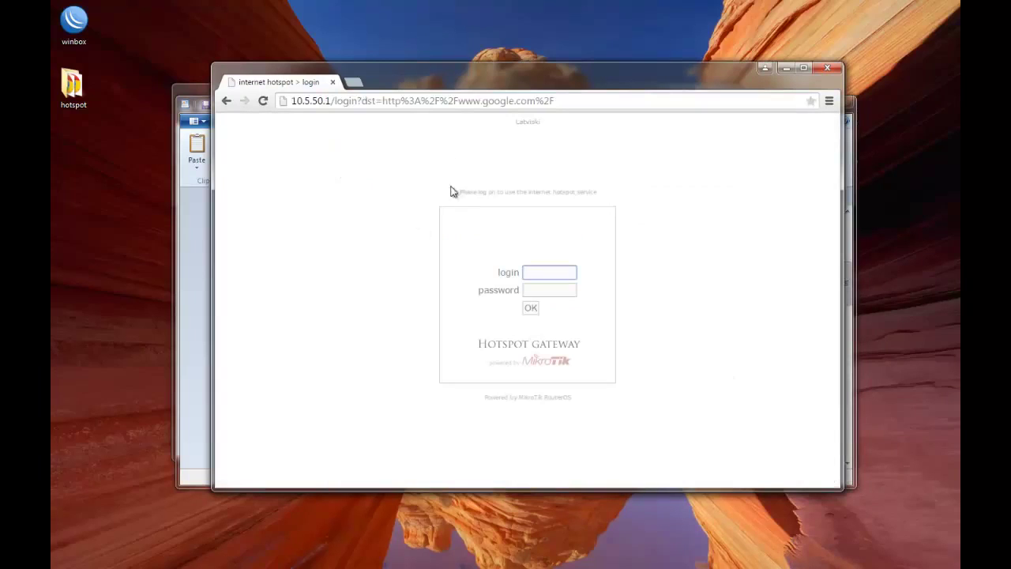
drag(454, 193, 612, 193)
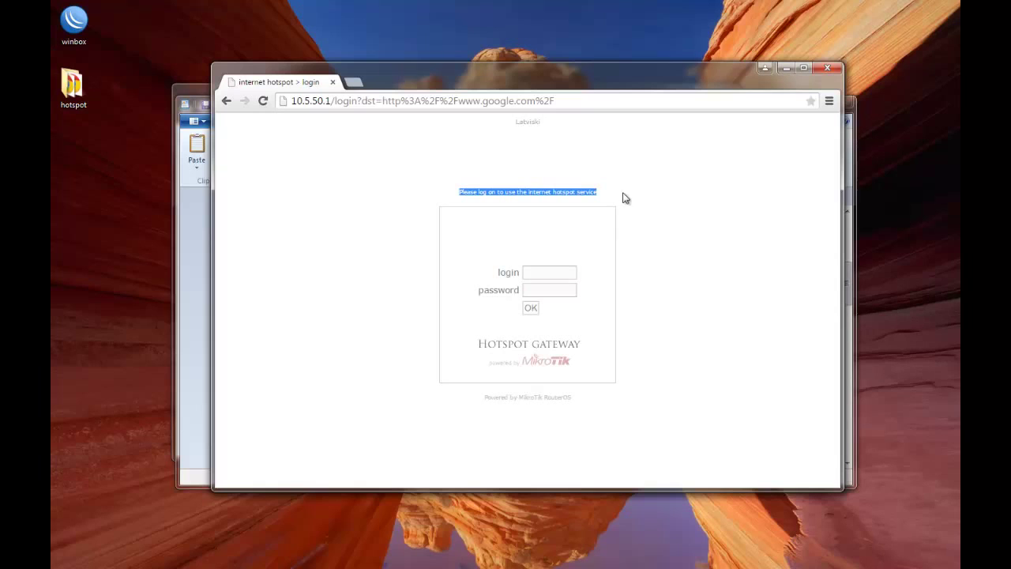
click(784, 69)
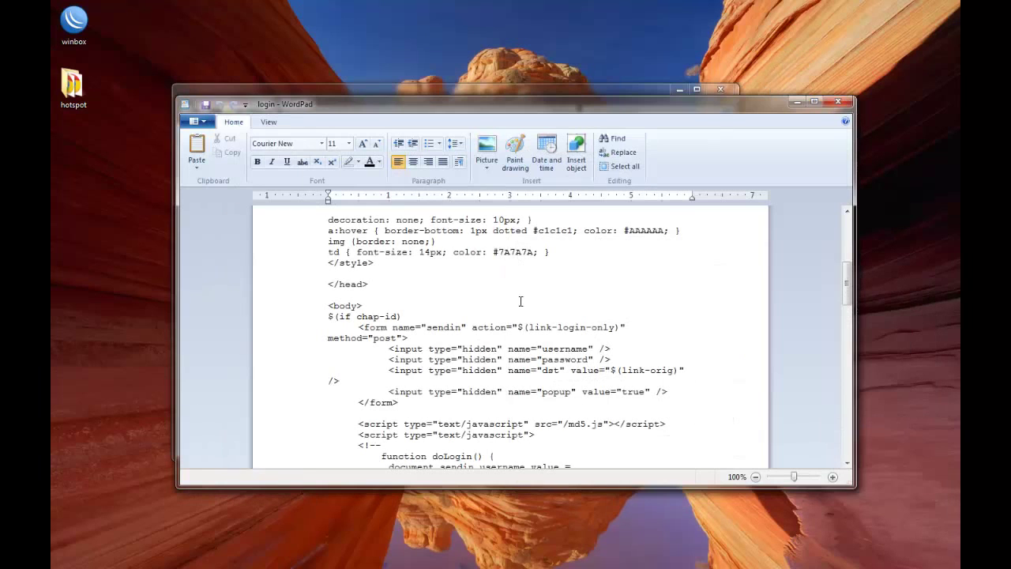
scroll(621, 271, down, 2)
scroll(622, 272, down, 8)
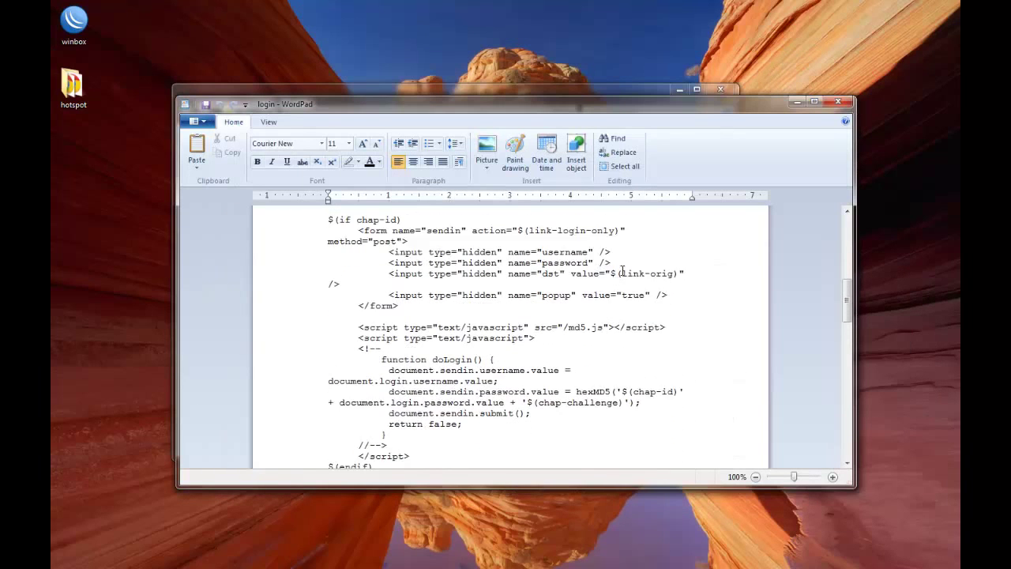
scroll(622, 271, down, 1)
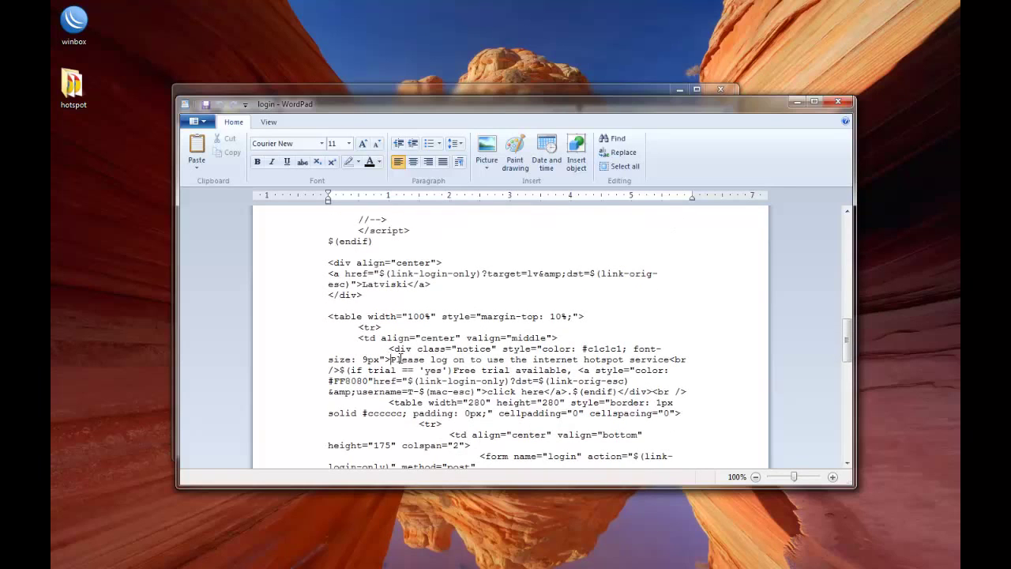
drag(390, 359, 663, 364)
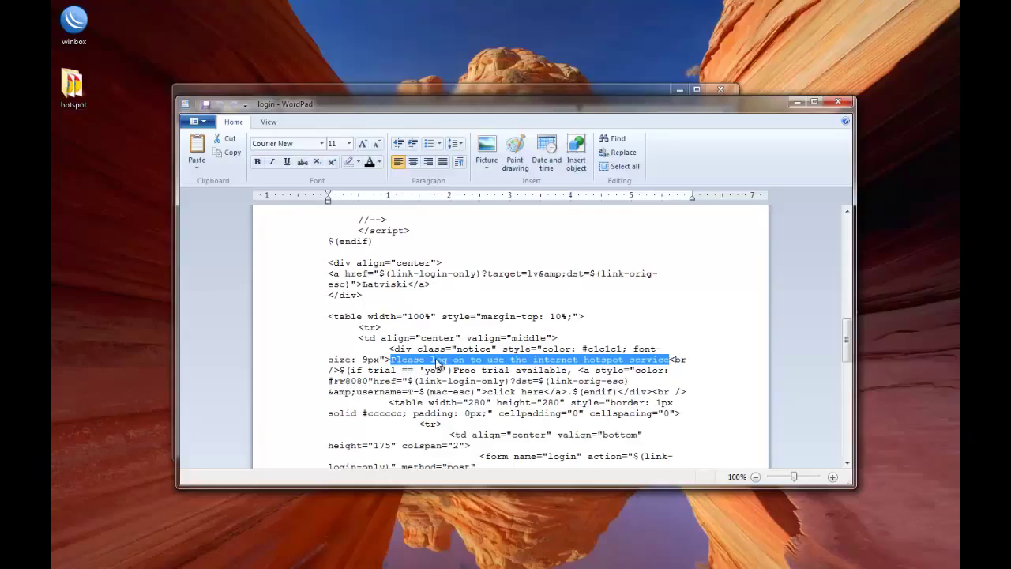
Step: Insert a div line above the notice div in login.html, styled with color #FF0000 and font-weight bold
click(566, 336)
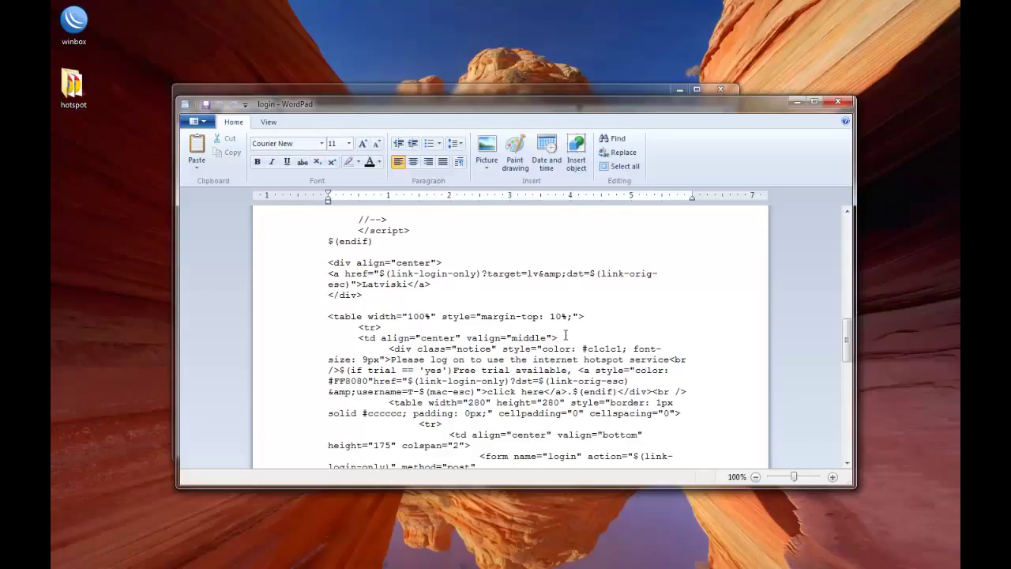
key(Return)
key(Tab)
key(Tab)
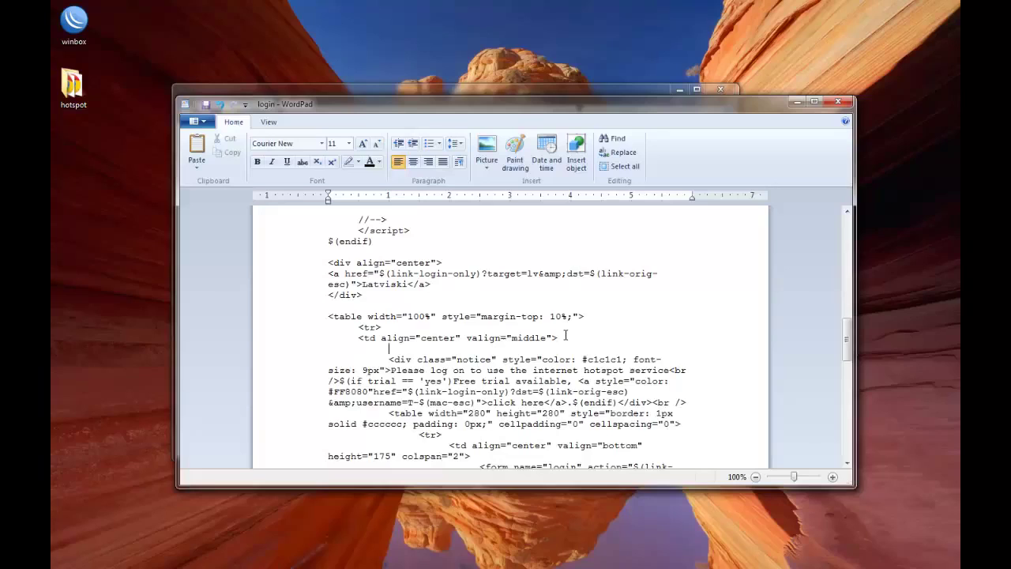
text(<div style="")
key(Left)
text(color: #FFF)
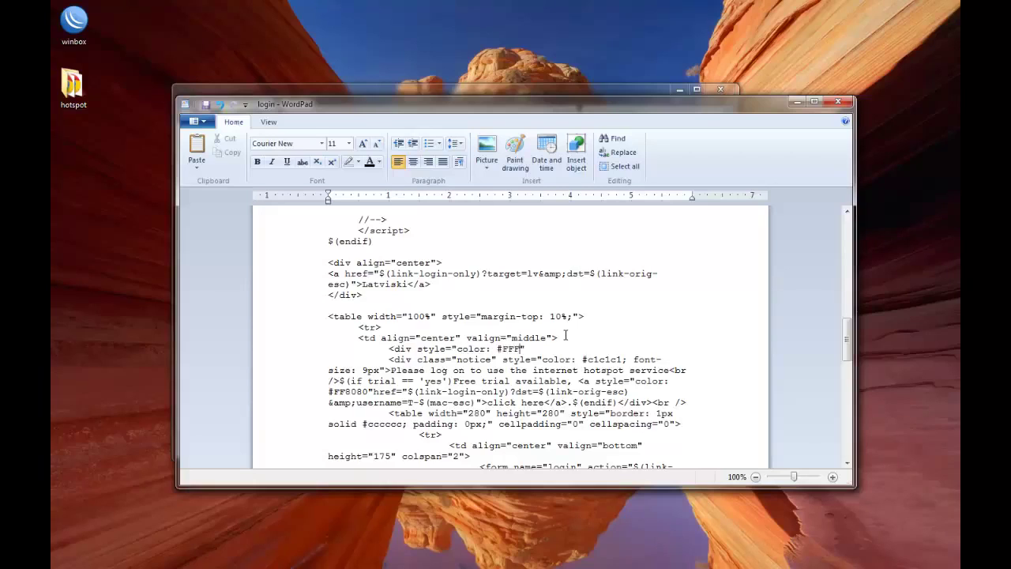
key(BackSpace)
text(0000; font-weight: bold; )
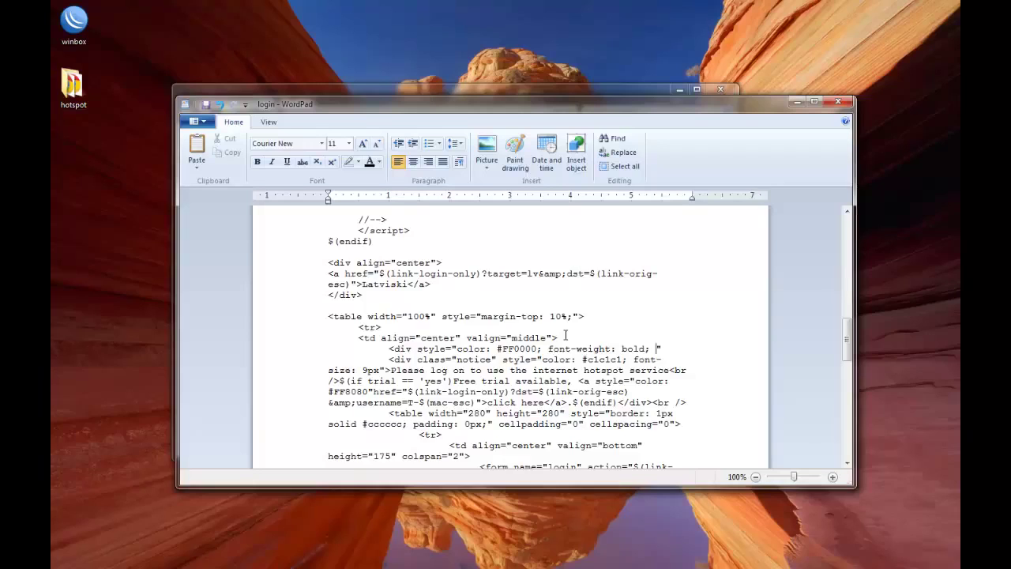
Step: Give the new div a 48px font size and a heading of the owner's name plus "Hotspot", and save and close login.html
text(font)
text(-size: )
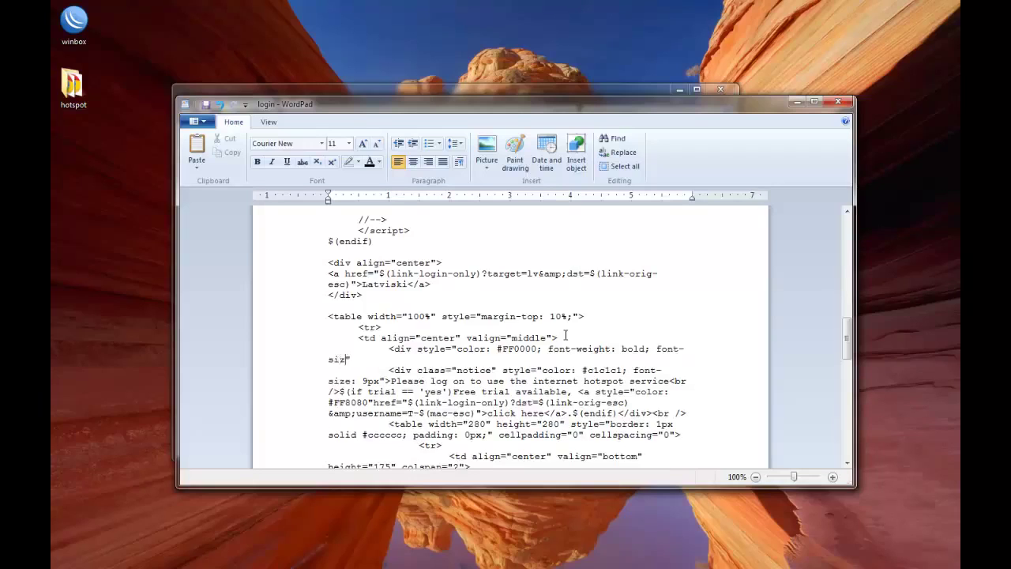
text(48px; )
text(></)
text(div>)
text(Makito's )
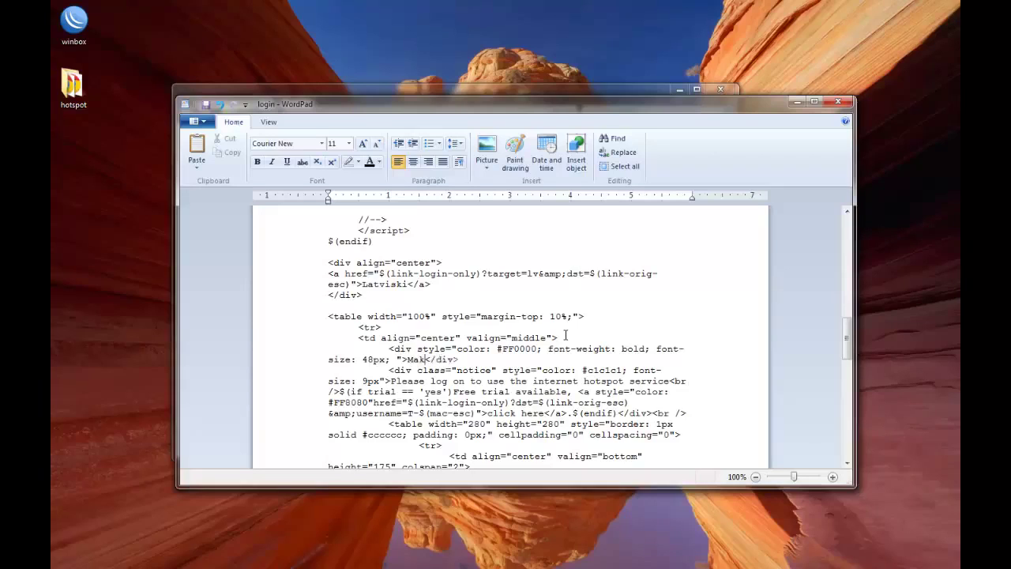
text(Hotspot)
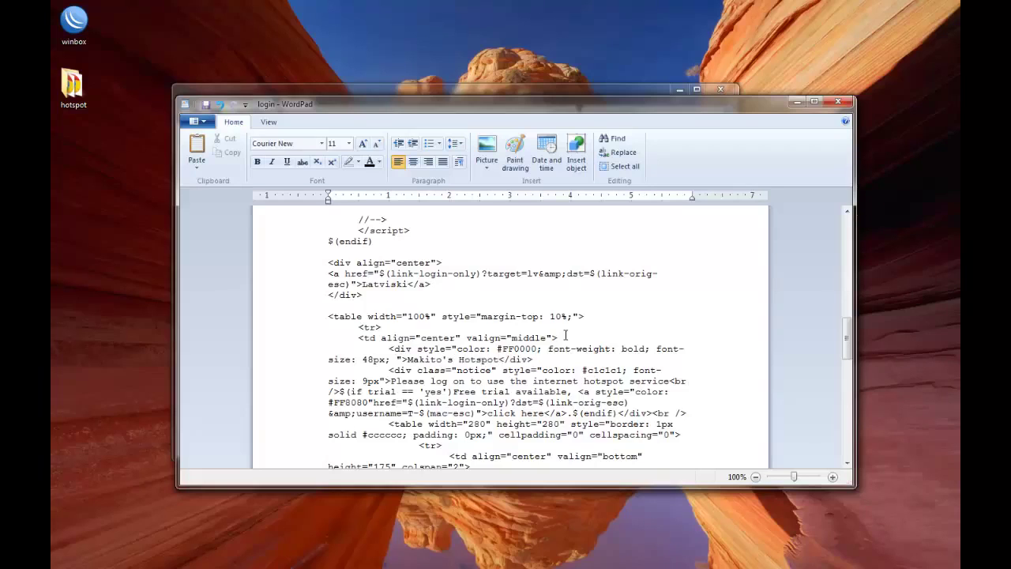
scroll(565, 334, down, 4)
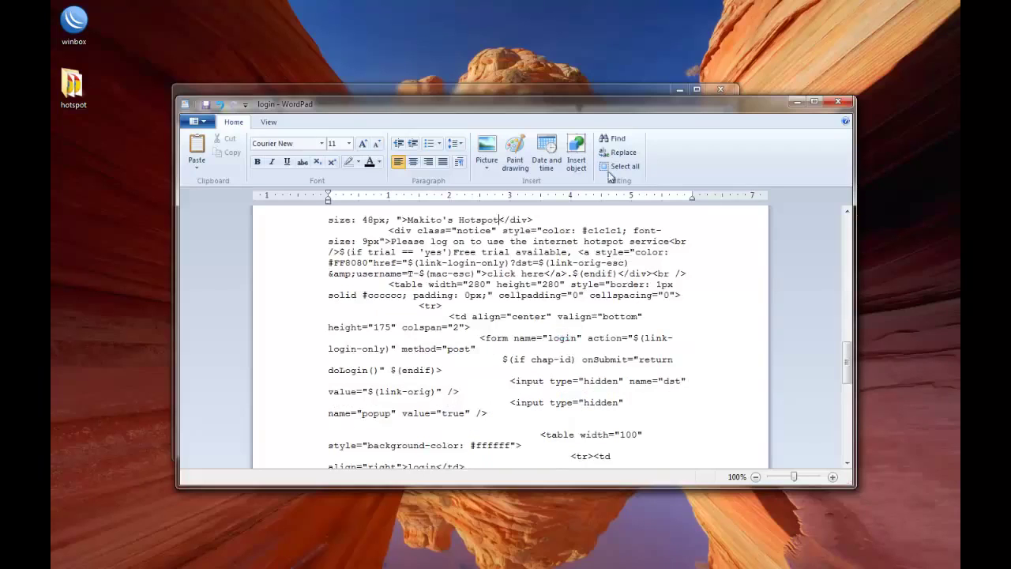
click(831, 100)
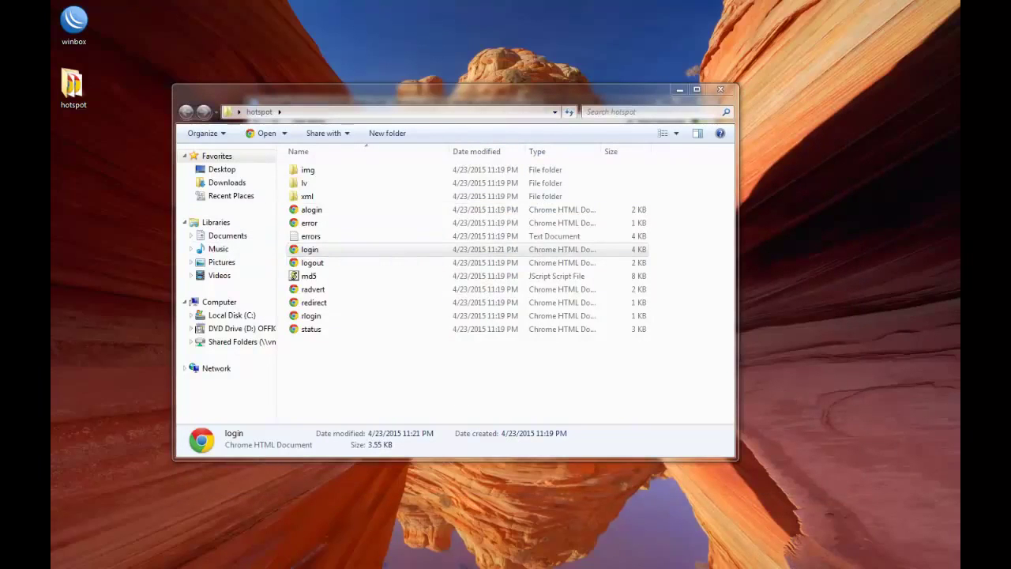
Step: In WinBox, delete flash/hotspot/login.html from the router's file list and upload the edited login.html from the desktop hotspot folder in its place
key(alt+Tab)
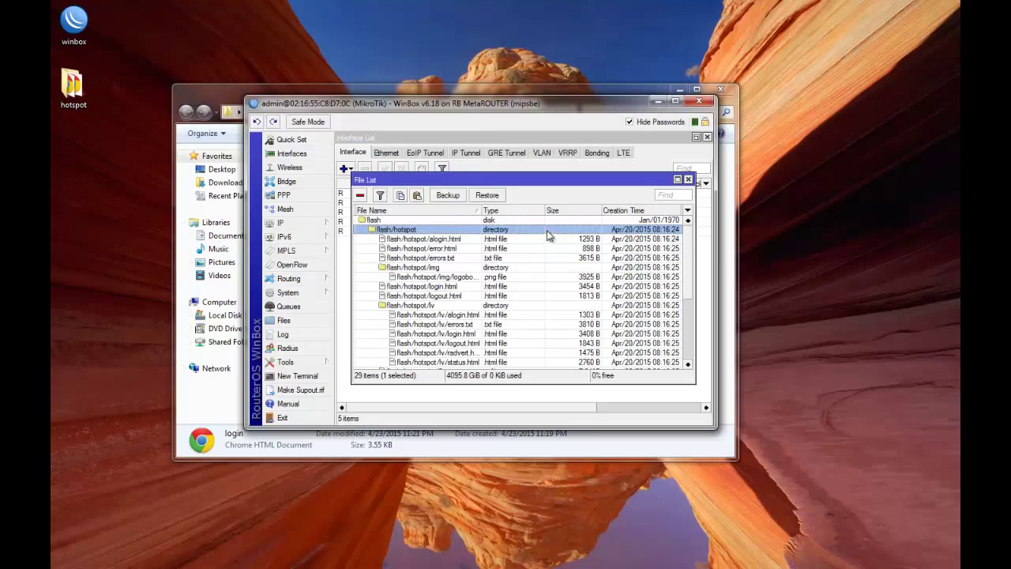
drag(484, 109, 731, 101)
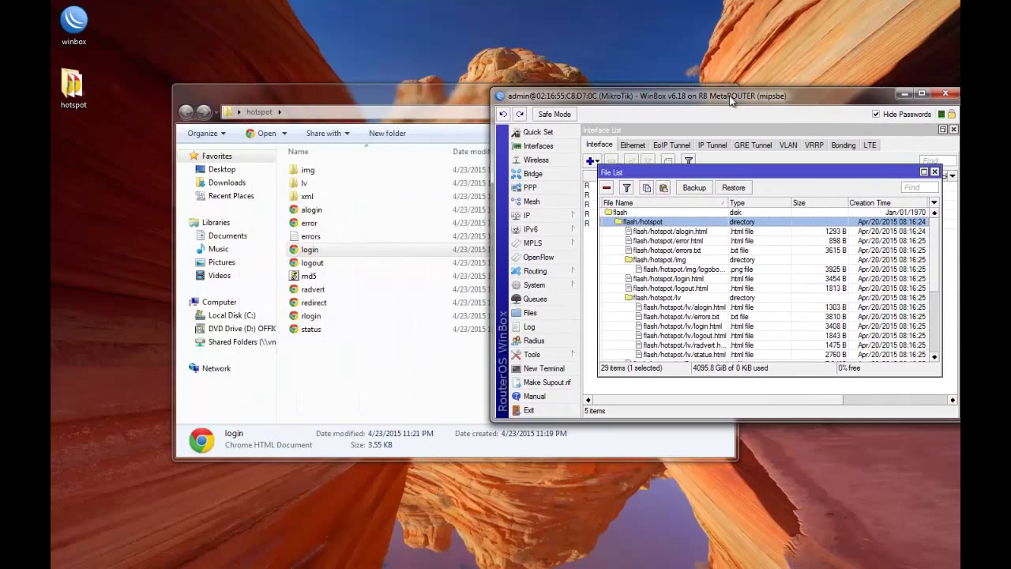
click(724, 260)
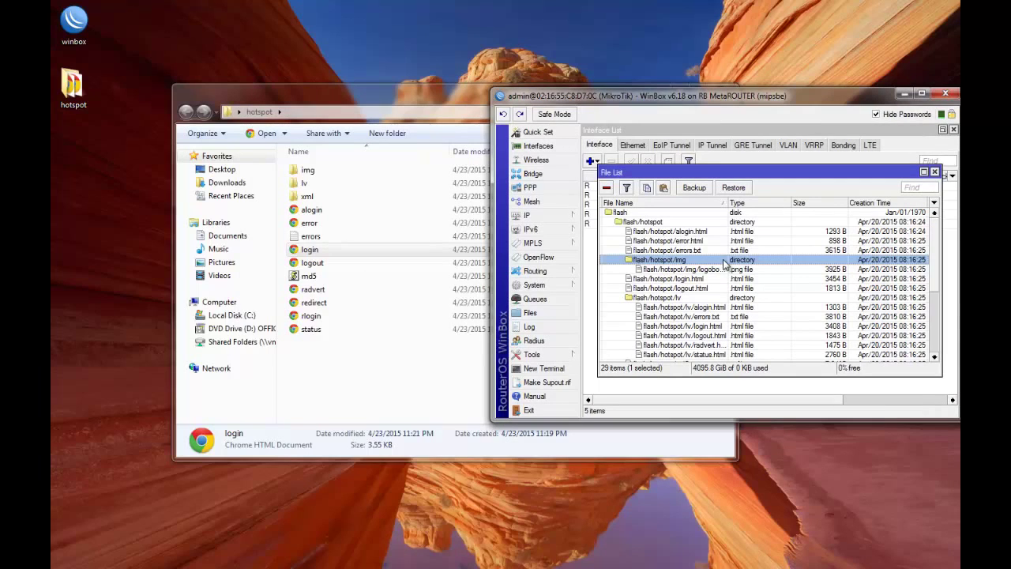
scroll(724, 263, down, 3)
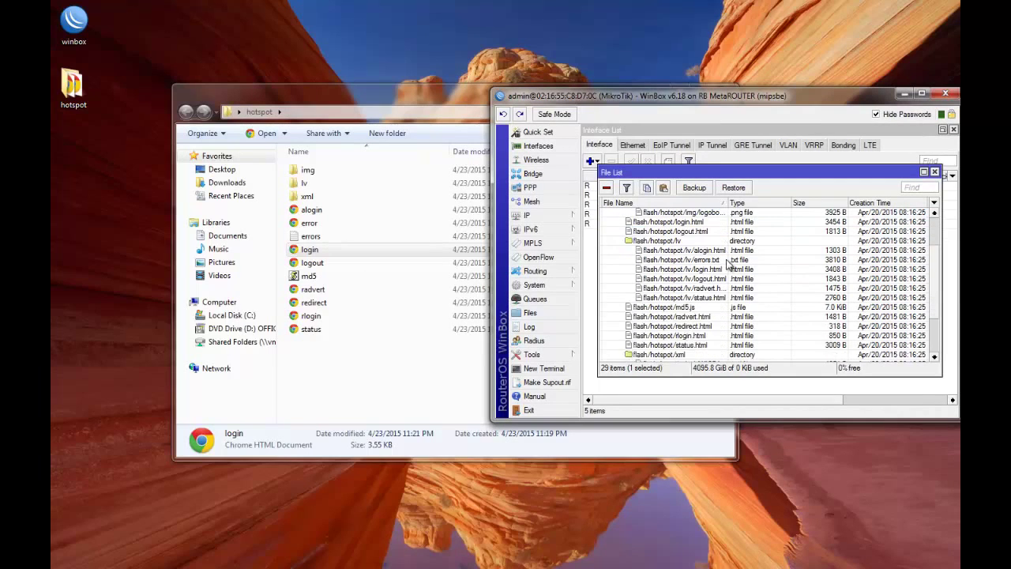
scroll(728, 263, down, 2)
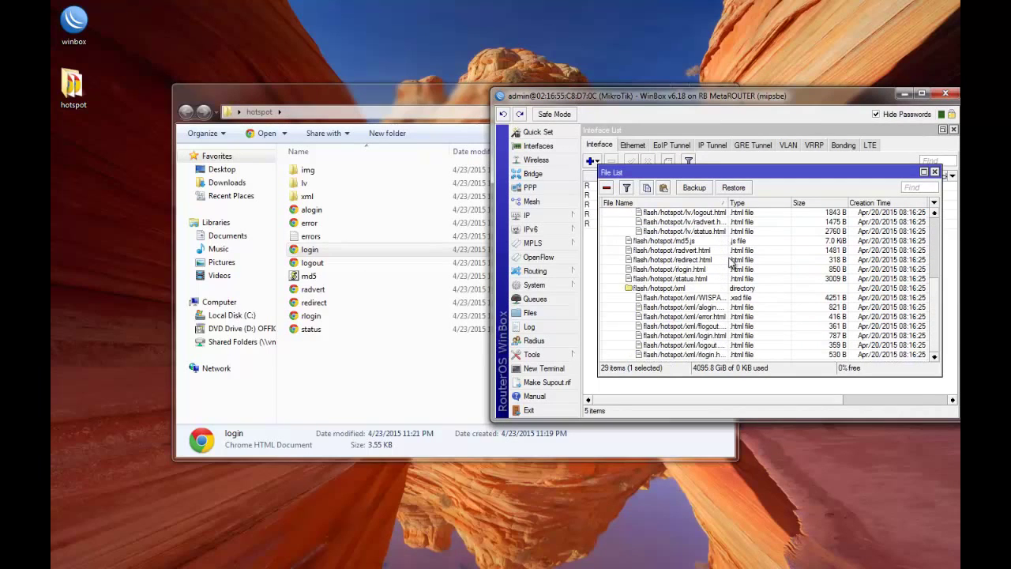
scroll(732, 263, up, 2)
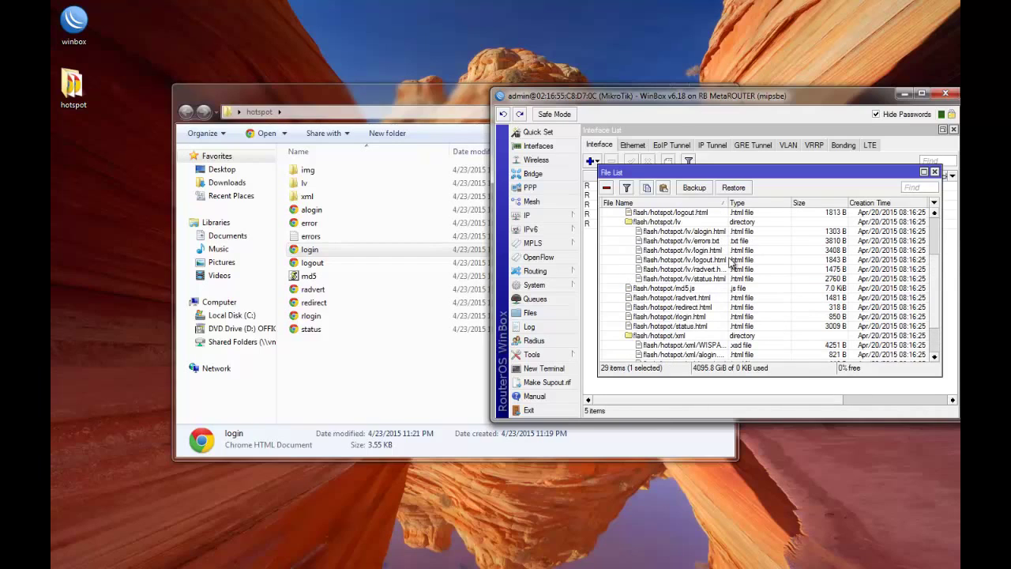
scroll(732, 263, up, 1)
scroll(701, 239, up, 2)
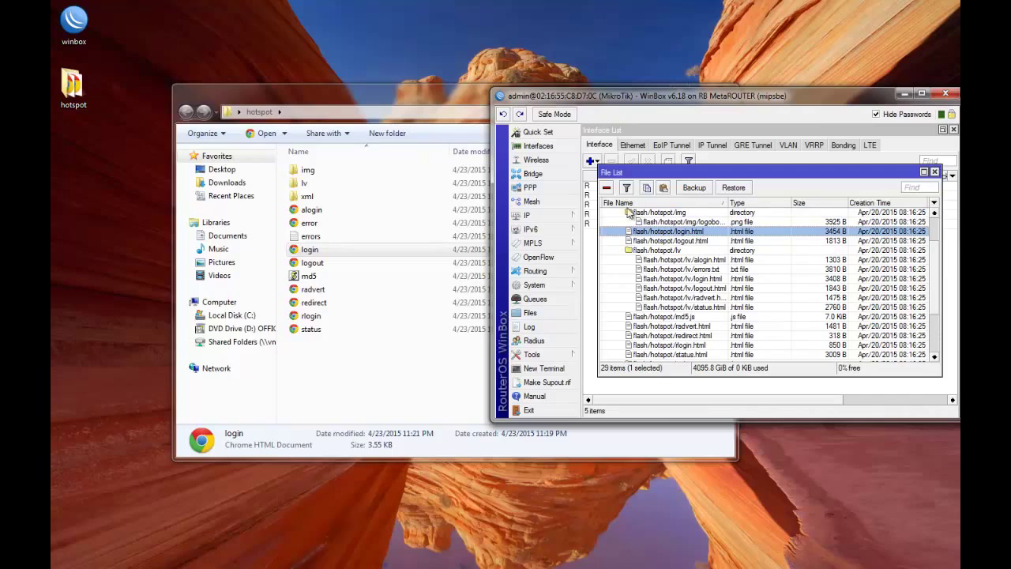
click(606, 188)
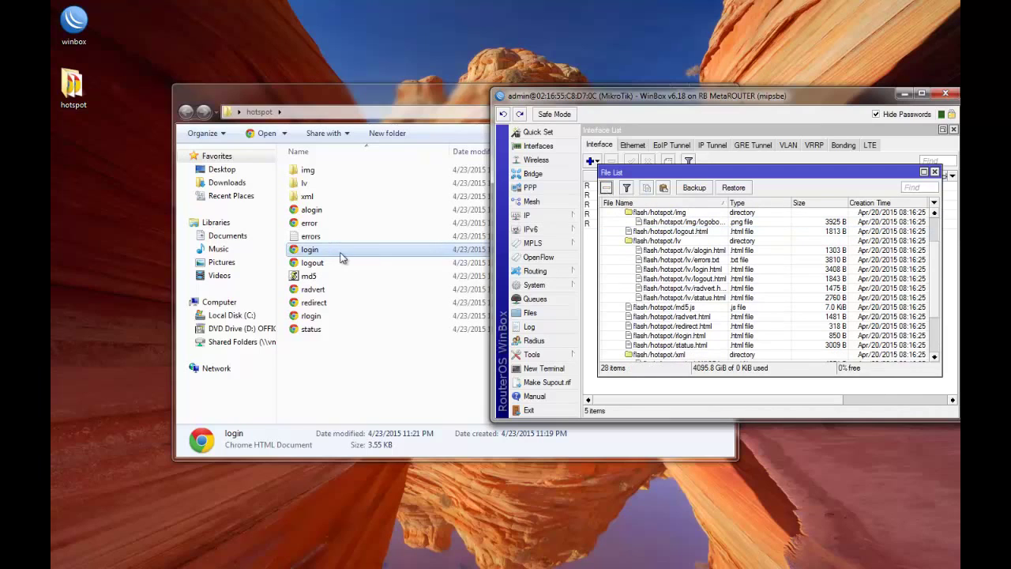
drag(341, 257, 665, 234)
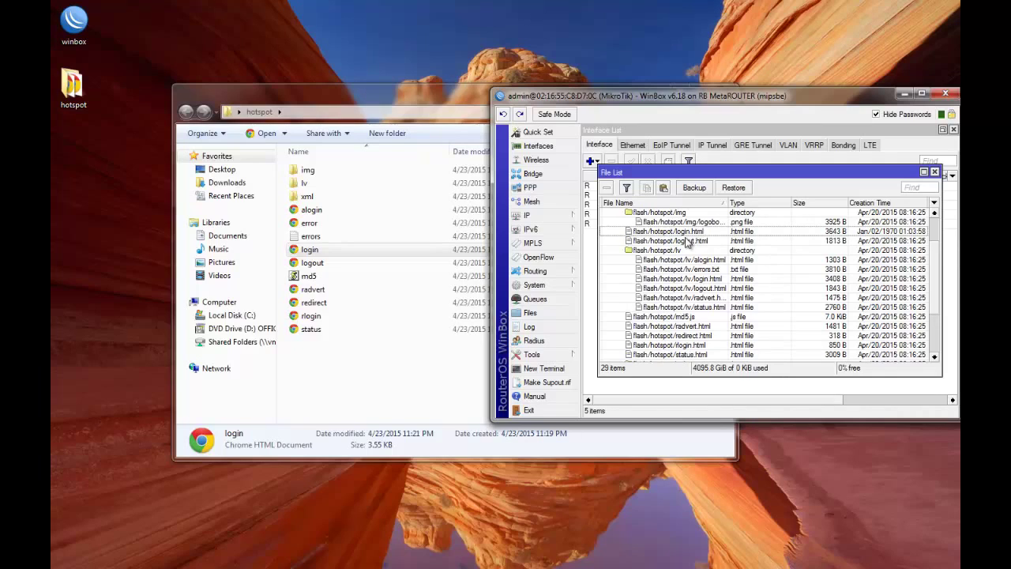
click(686, 232)
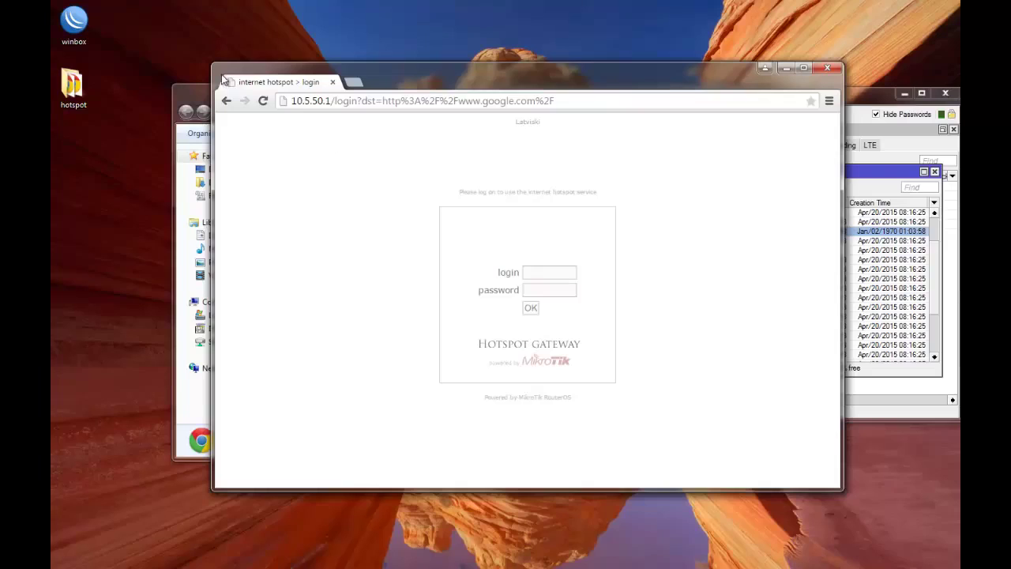
Step: Reload the hotspot login page in Chrome and check the heading above the login box
click(263, 101)
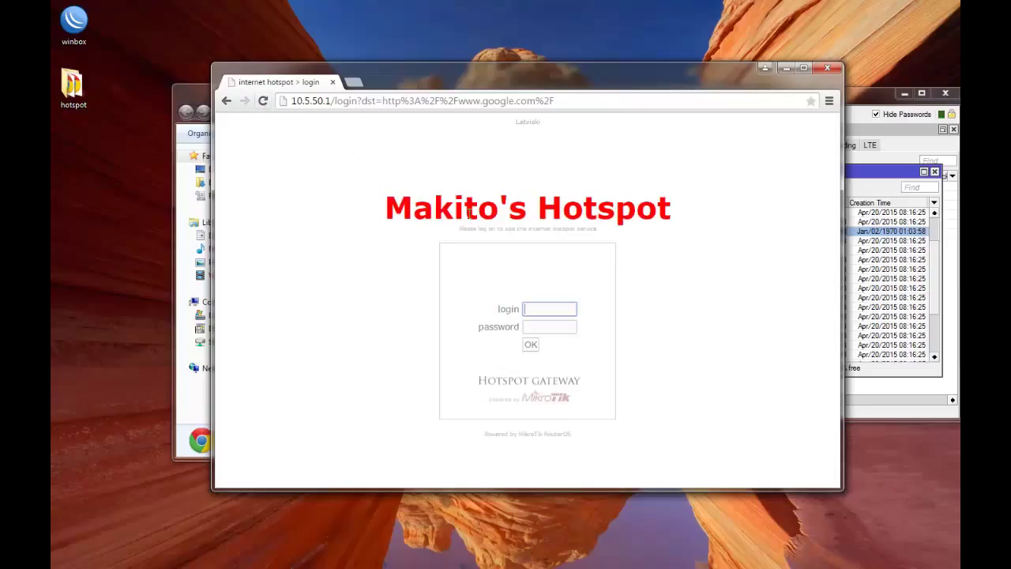
drag(386, 202, 687, 209)
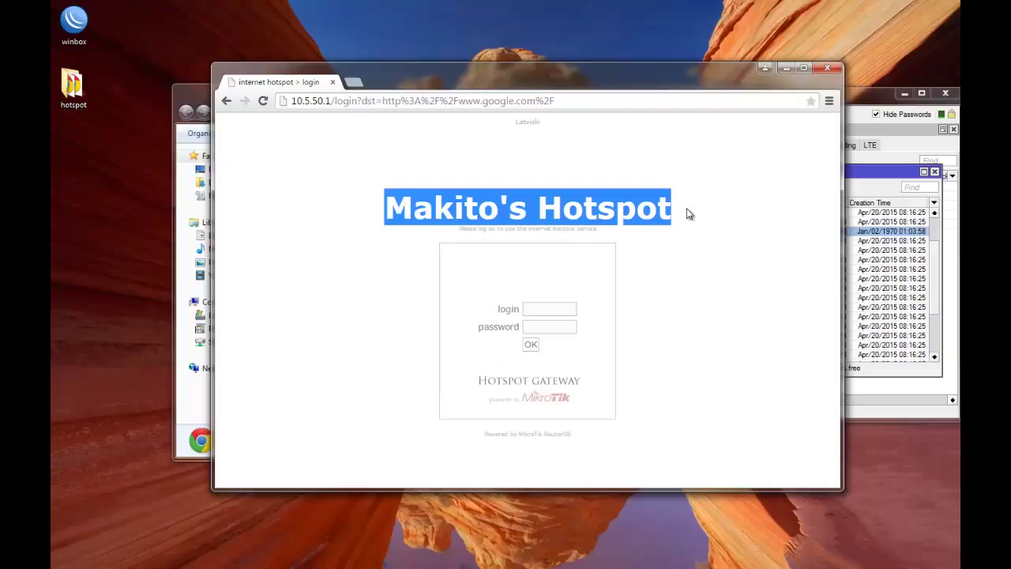
click(686, 208)
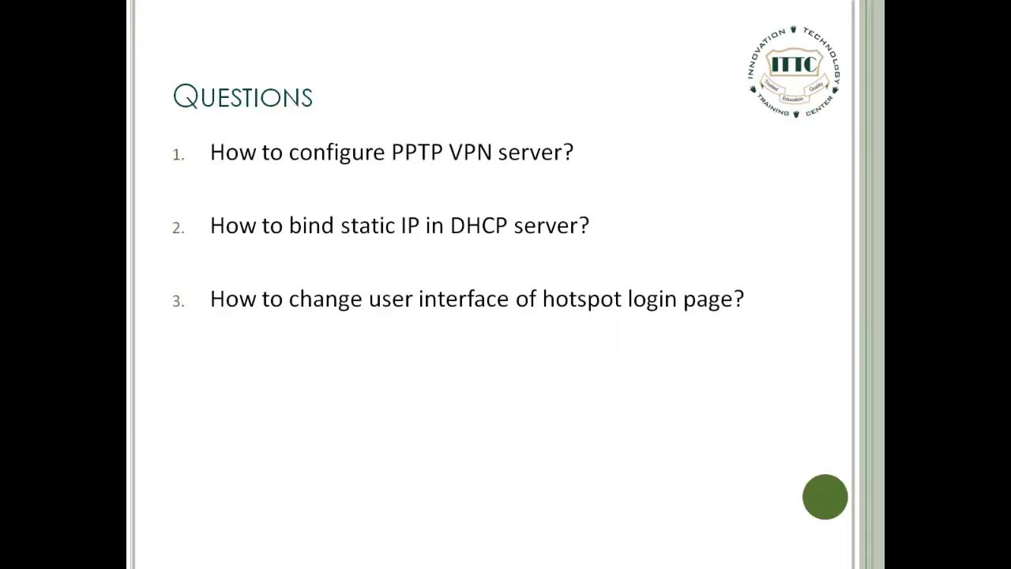
key(Right)
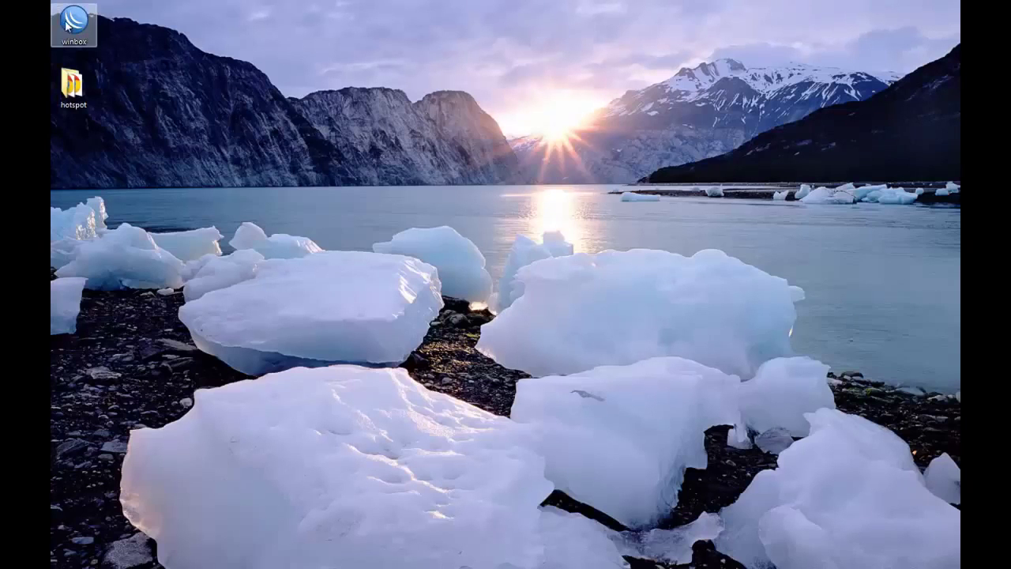
Step: Launch WinBox and connect as admin to the MikroTik router with MAC address 02:16:54:D1:B6:59
double_click(71, 22)
click(505, 169)
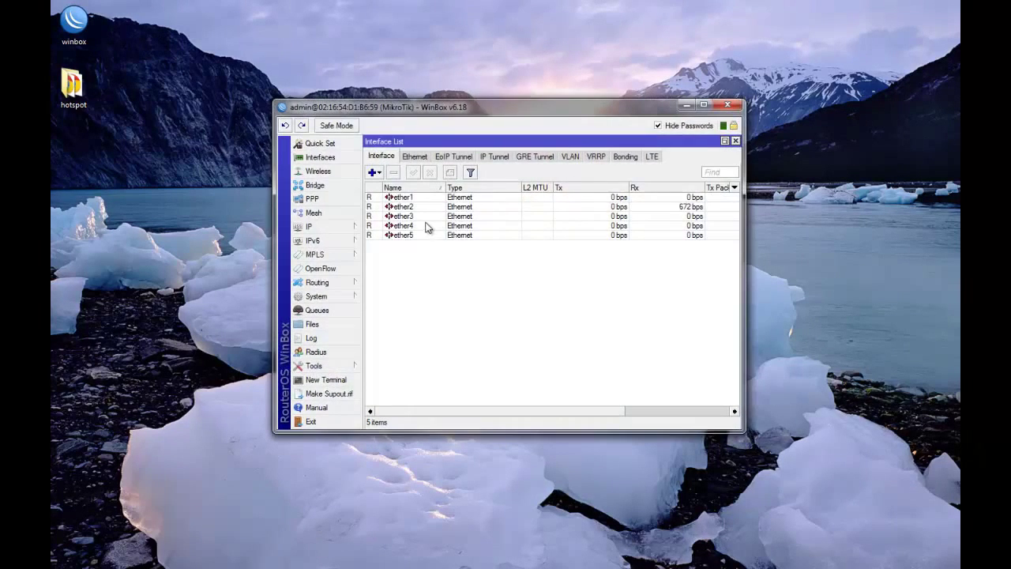
click(425, 218)
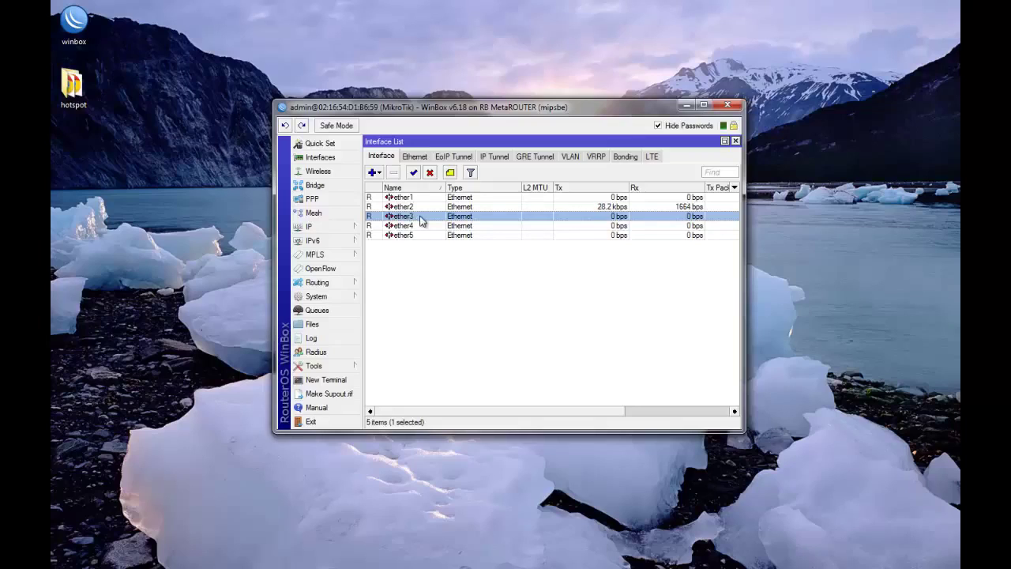
Step: Create a VLAN interface named VLAN-200 with VLAN ID 200 on ether3
click(374, 172)
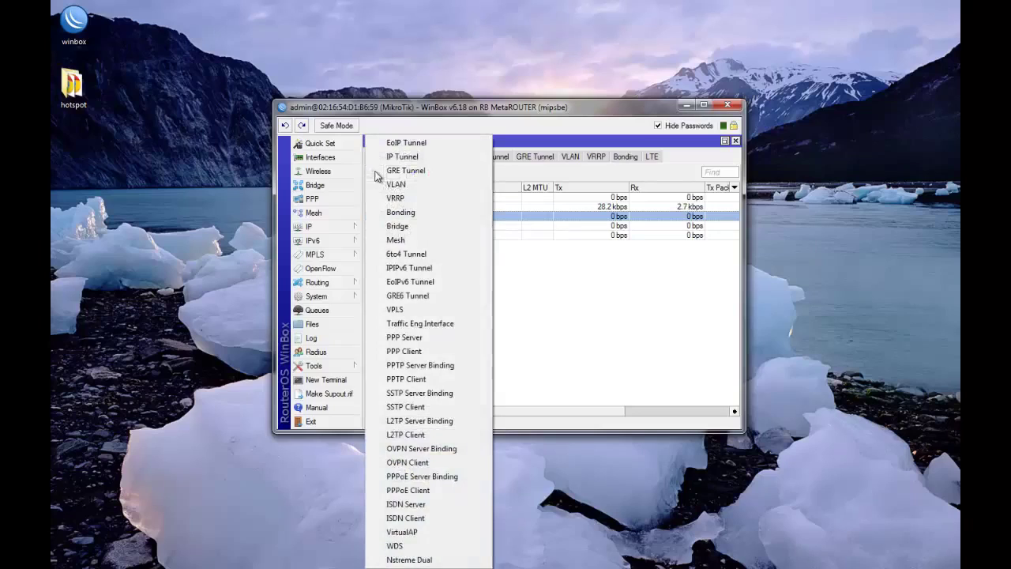
click(413, 191)
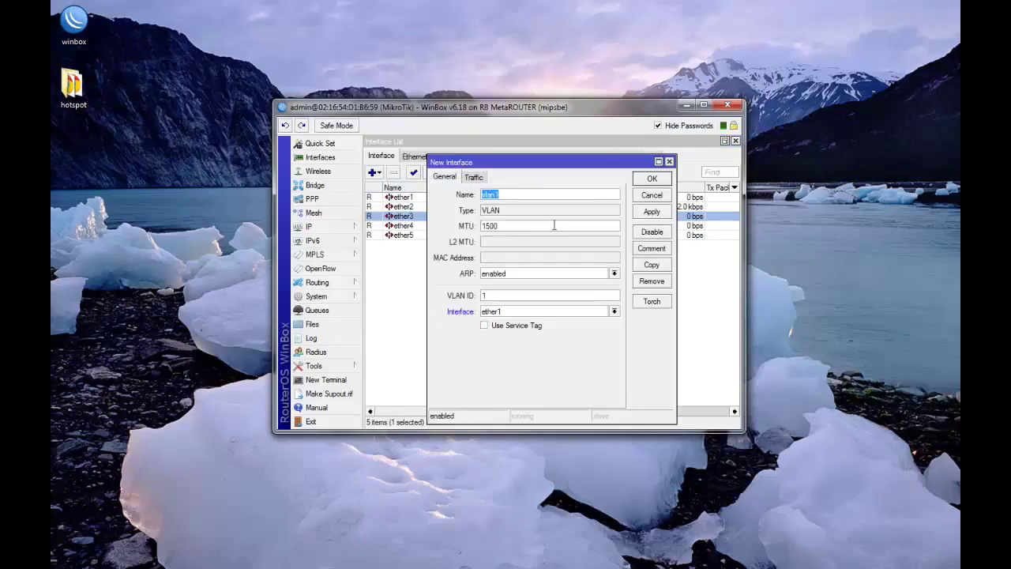
text(VLAN-200)
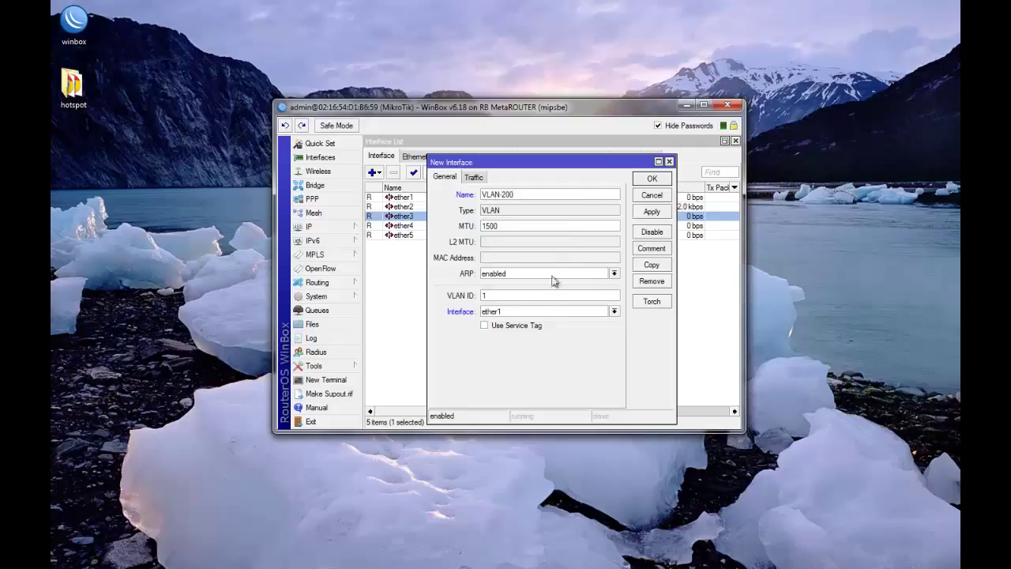
click(542, 296)
key(BackSpace)
text(200)
click(541, 311)
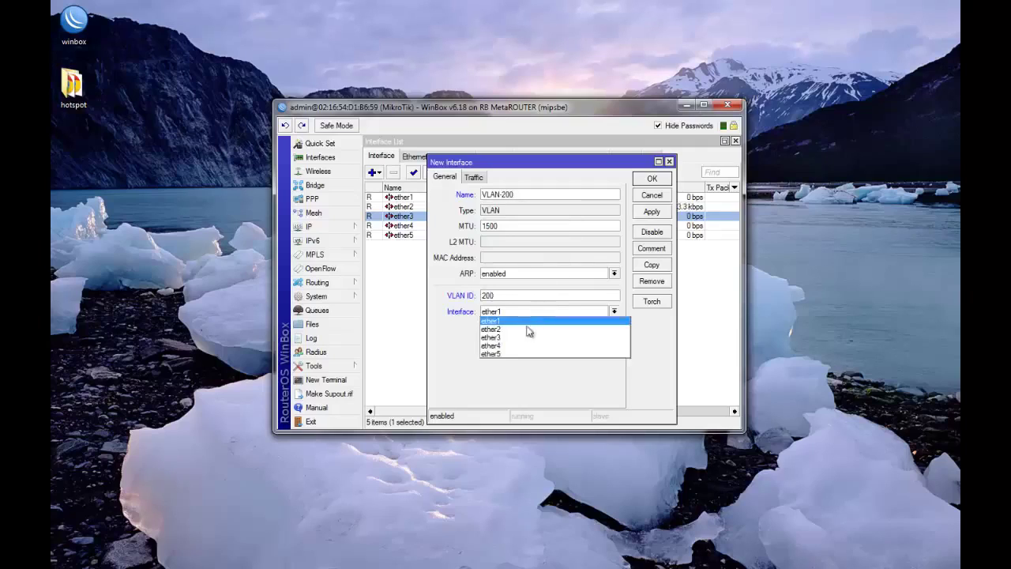
click(521, 338)
click(651, 178)
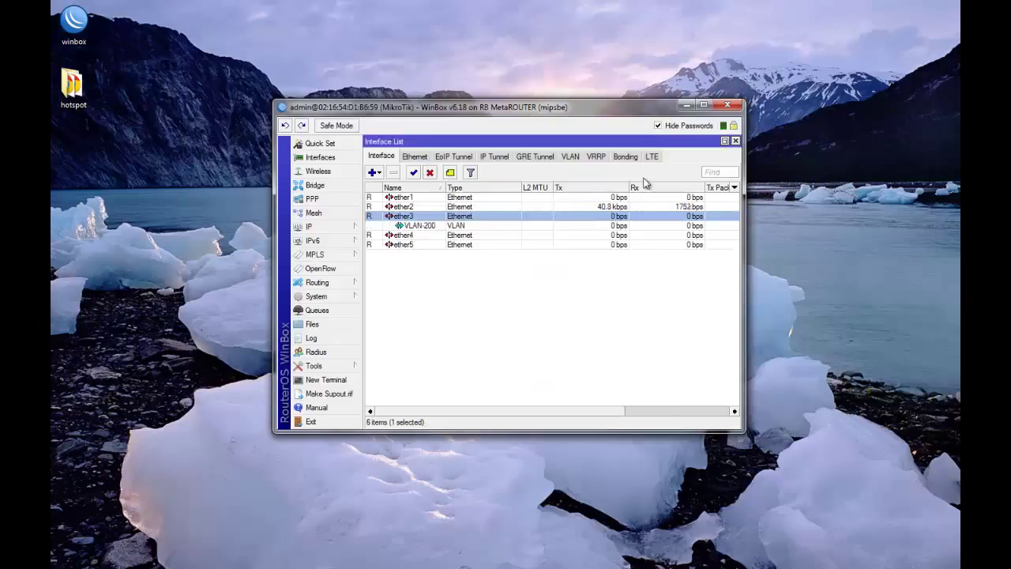
Step: Assign the IP address 192.168.1.2/24 to the VLAN-200 interface
click(411, 226)
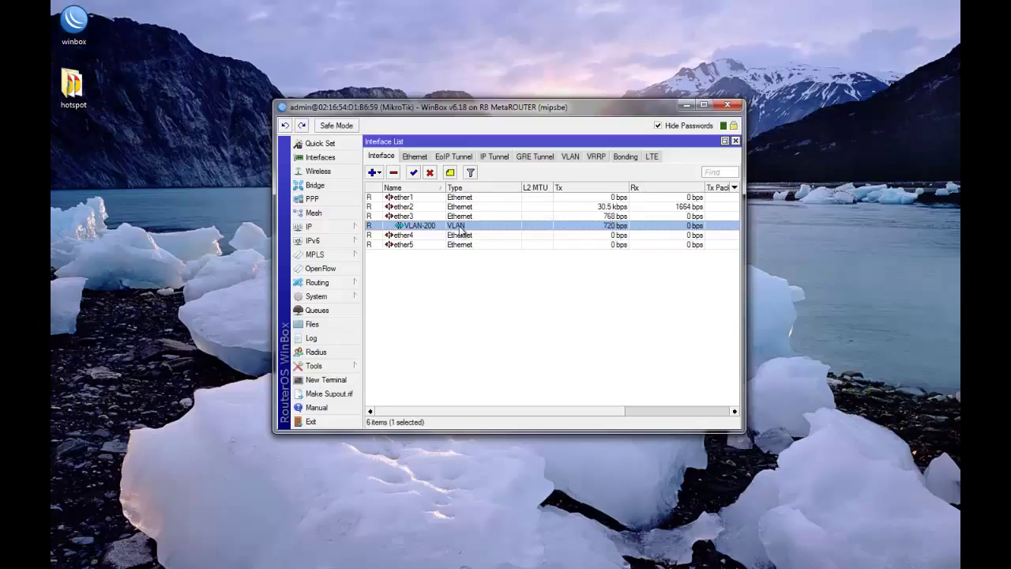
click(349, 229)
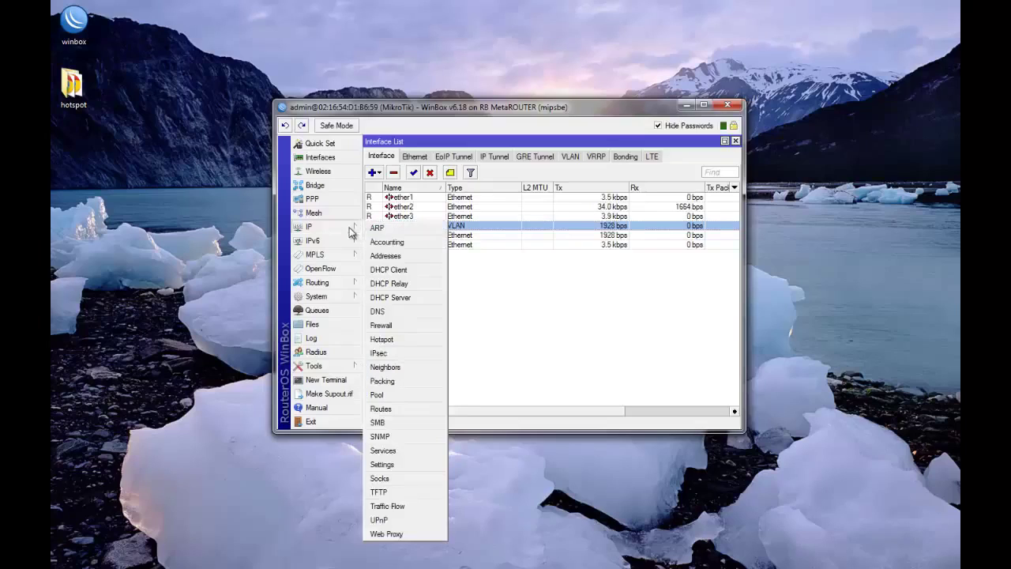
click(387, 255)
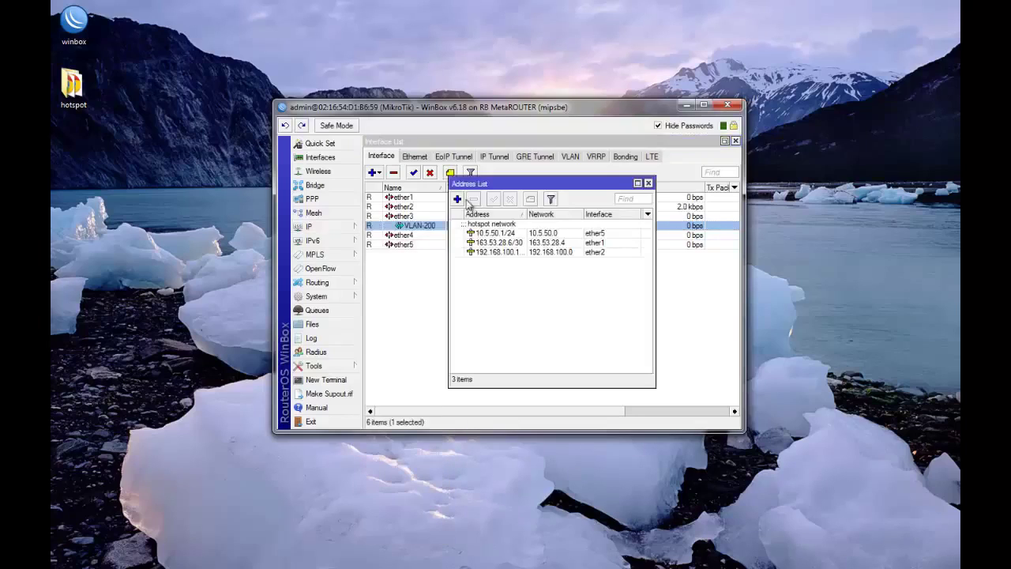
click(457, 199)
text(192)
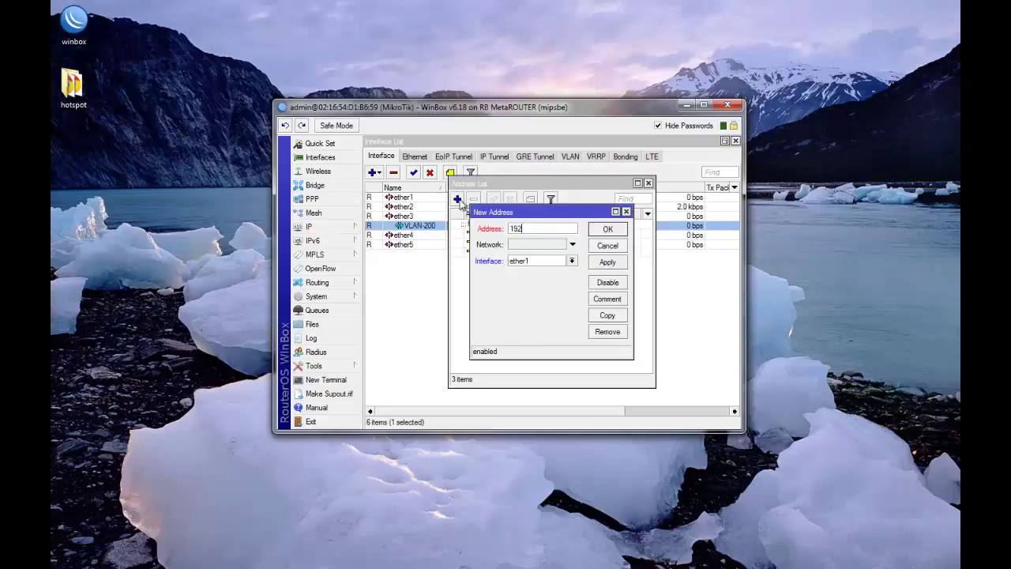
text(.168.1.)
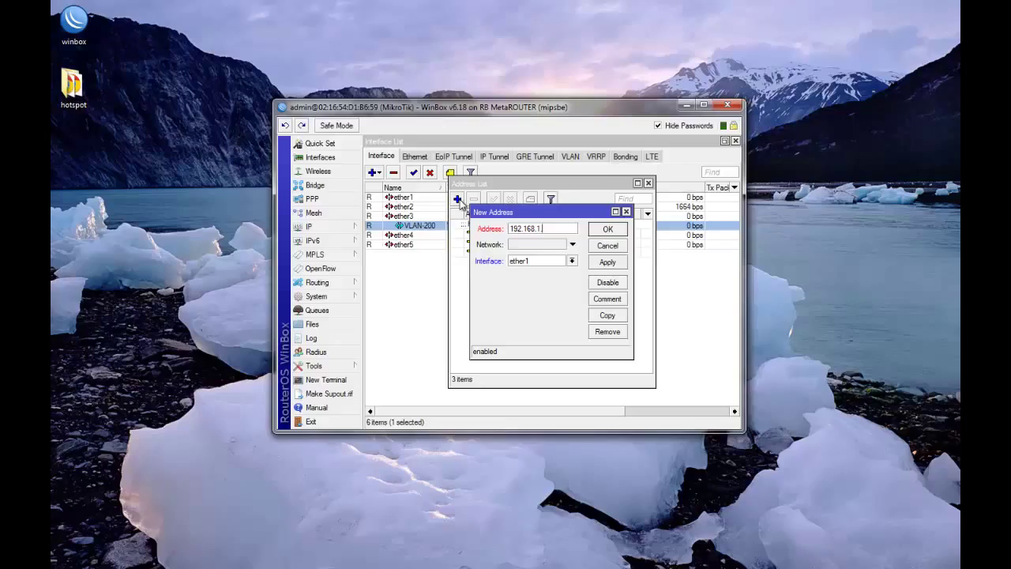
text(2/24)
click(536, 262)
click(533, 270)
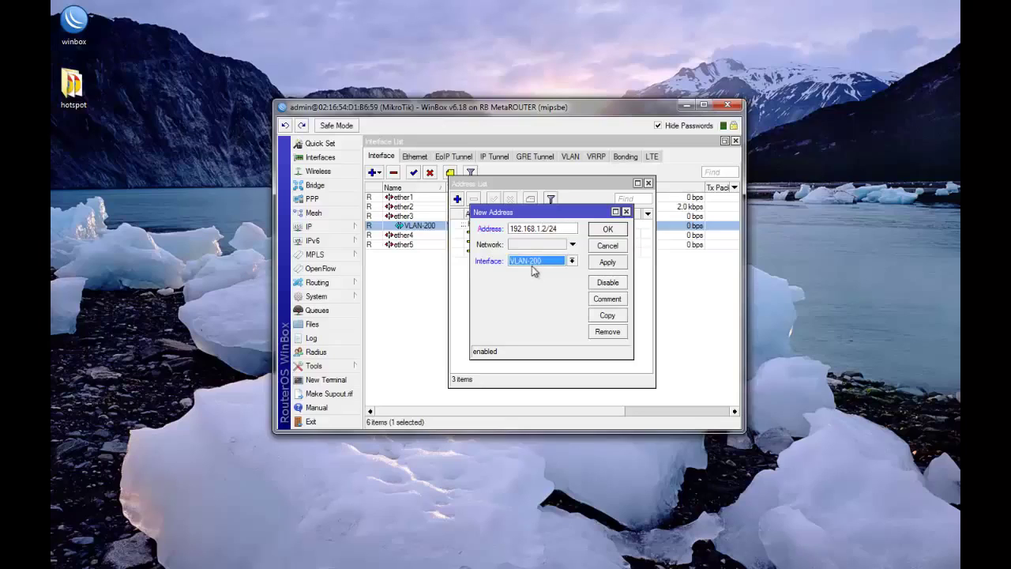
click(608, 230)
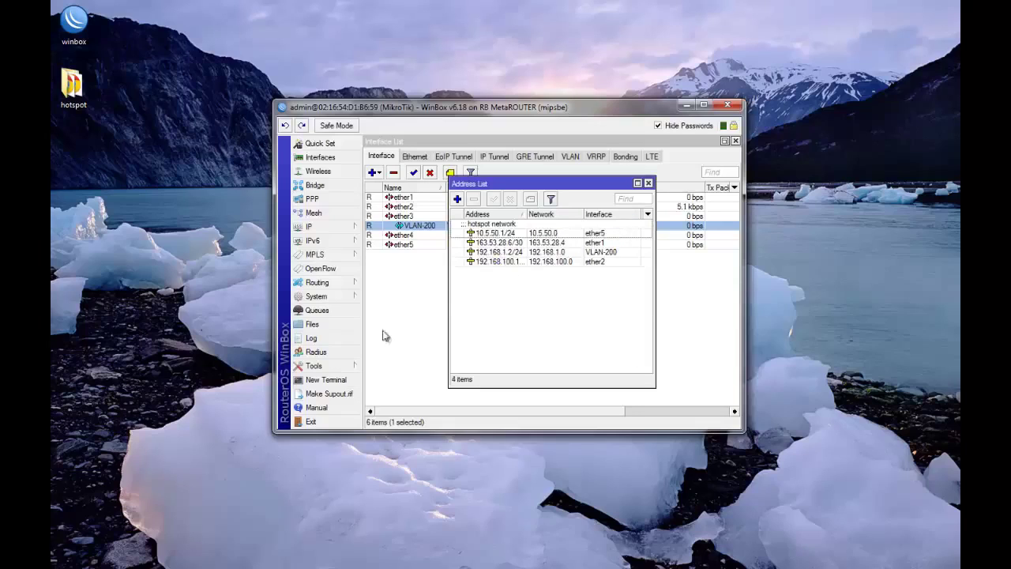
Step: Ping 192.168.1.1 from the router to test the VLAN link, and close the ping tool
click(314, 366)
click(378, 450)
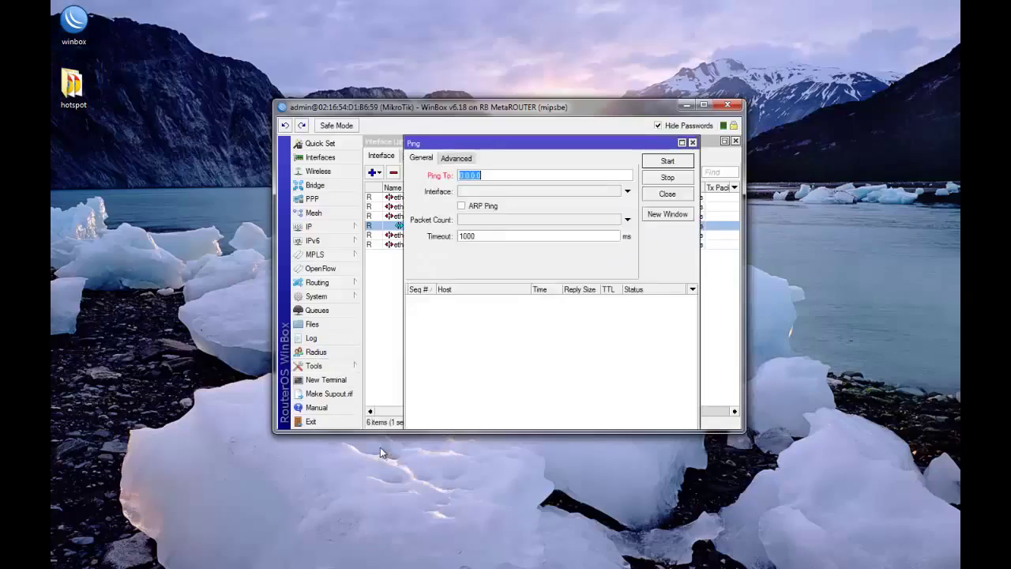
text(192.168)
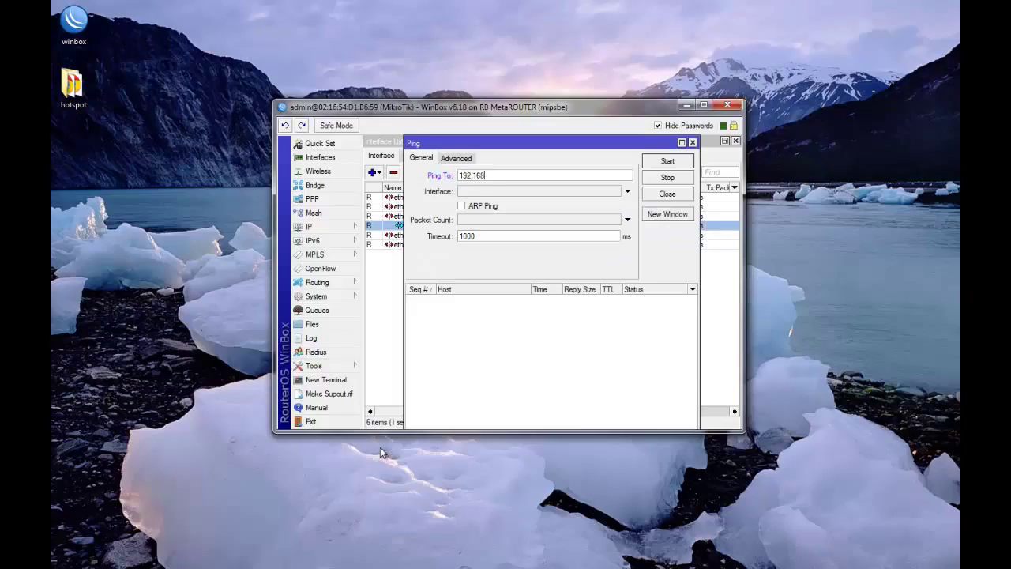
text(.1.1)
key(Return)
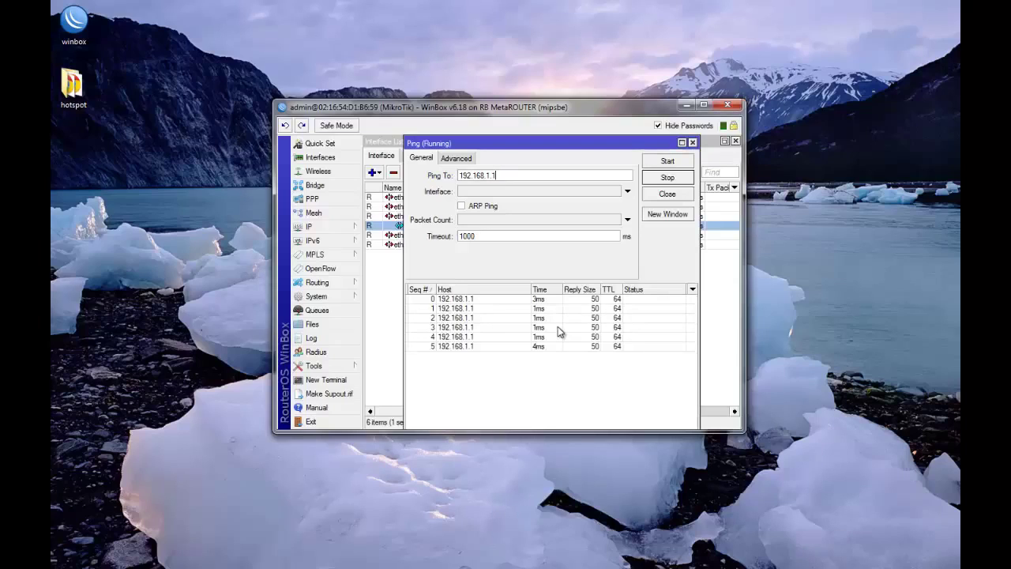
click(667, 194)
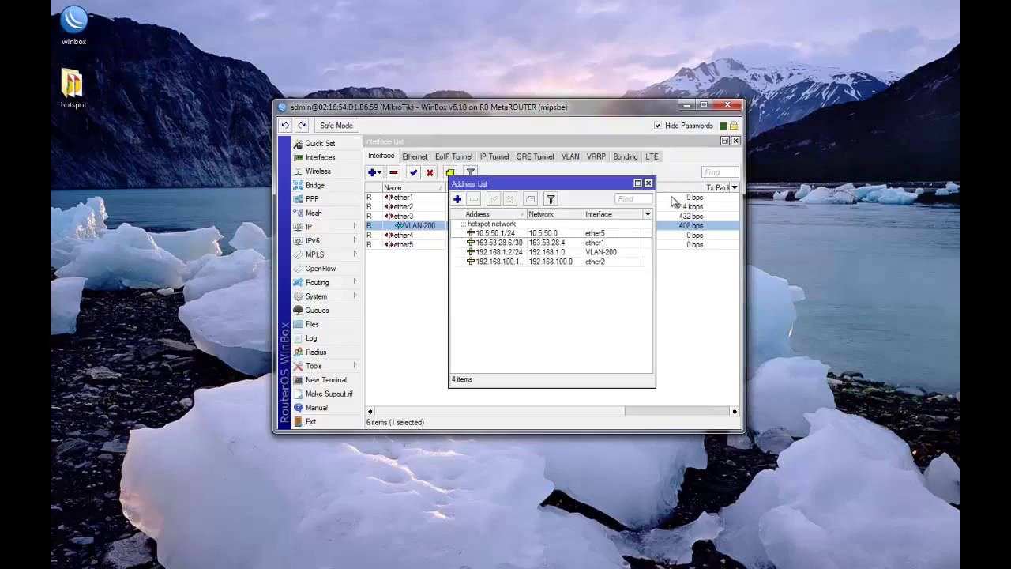
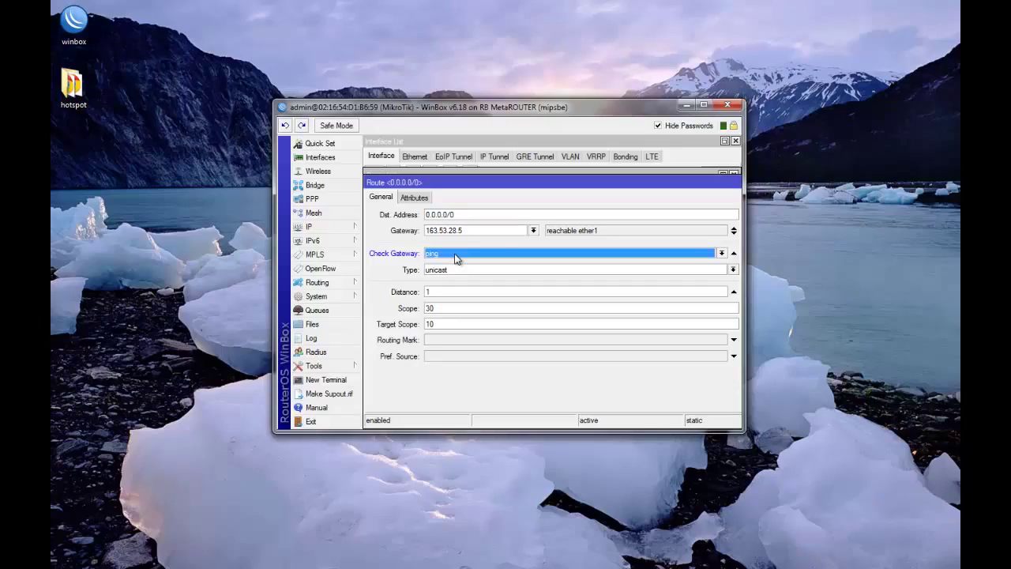
Step: Close the default route's settings, add a static route to 8.8.8.8 via gateway 163.53.28.5, and enlarge the WinBox window
key(Return)
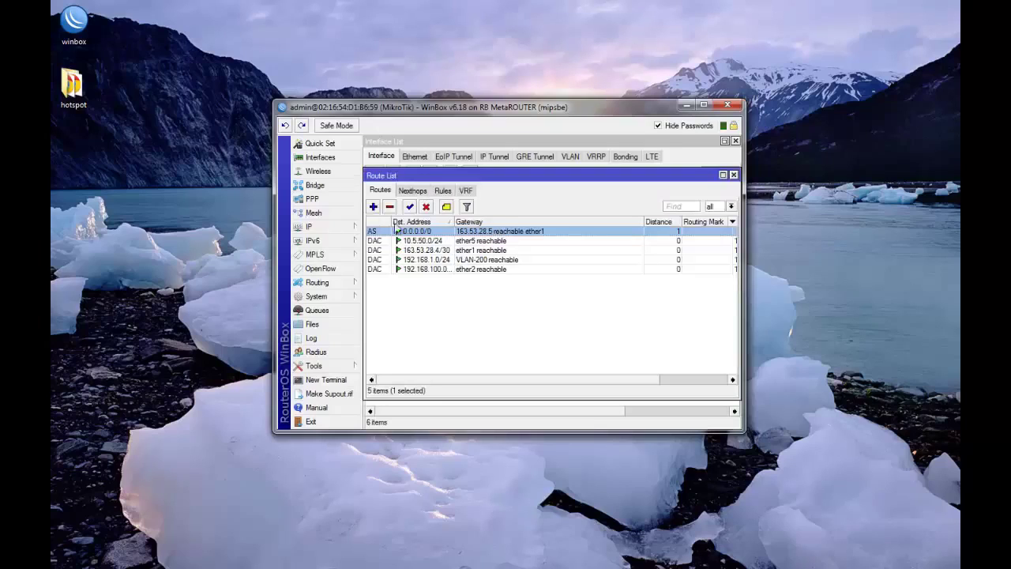
click(373, 207)
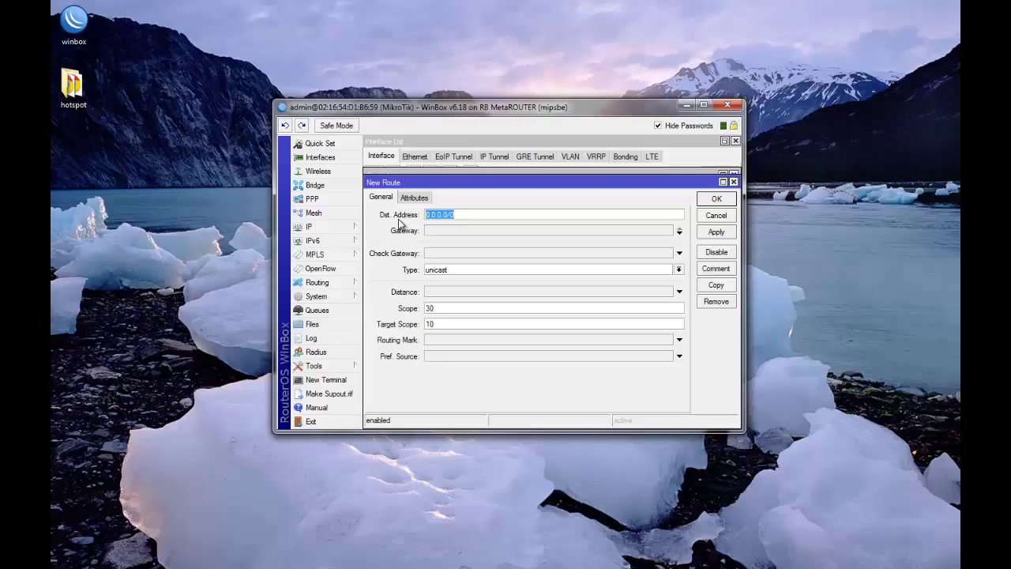
text(8.8.8.8)
click(464, 231)
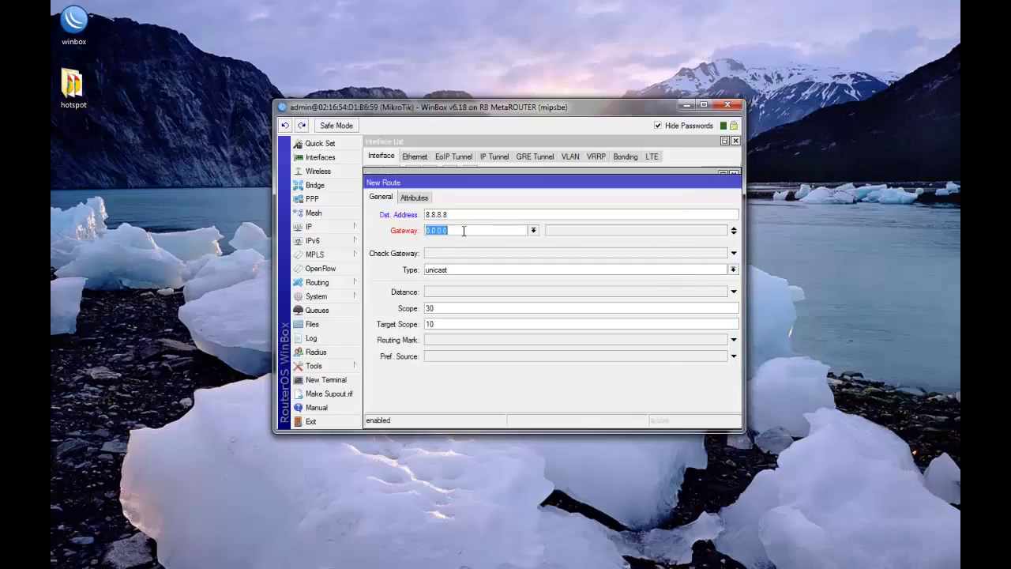
text(163.53.28.5)
drag(743, 257, 865, 260)
drag(818, 431, 817, 525)
click(772, 199)
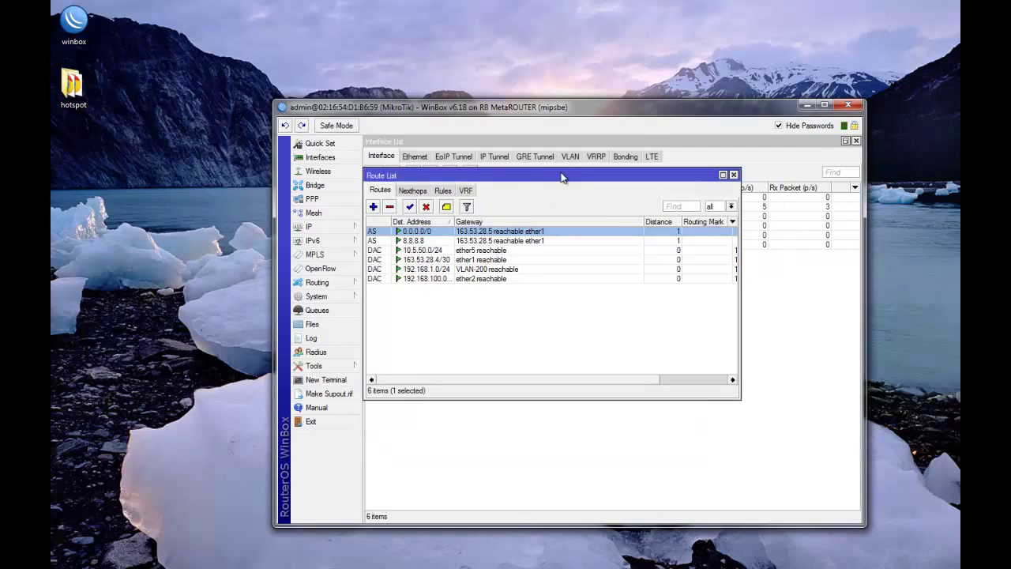
Step: Move the route list clear of the interface list and ping 8.8.8.8 to test the new route
drag(559, 170, 628, 229)
click(553, 298)
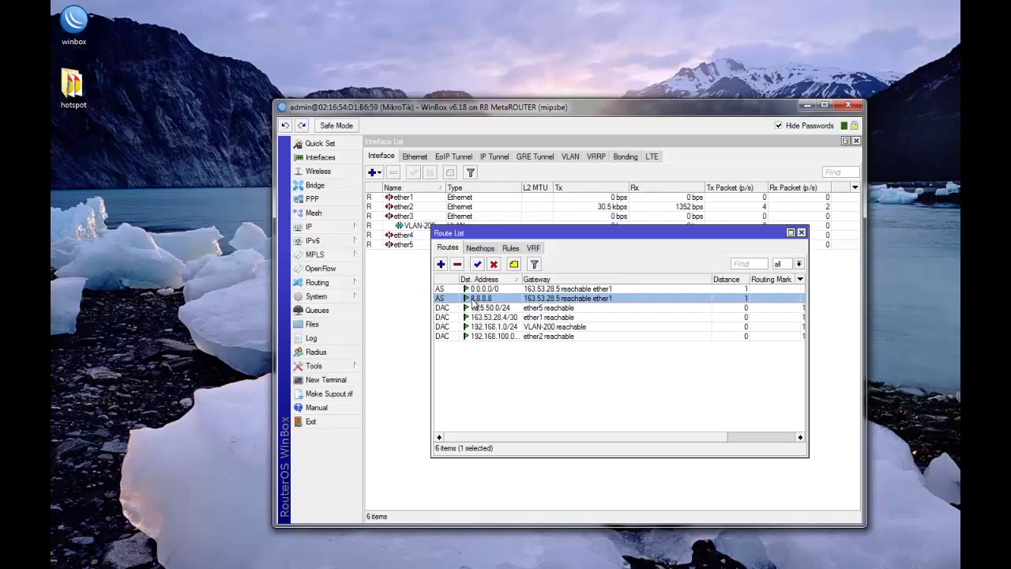
click(348, 368)
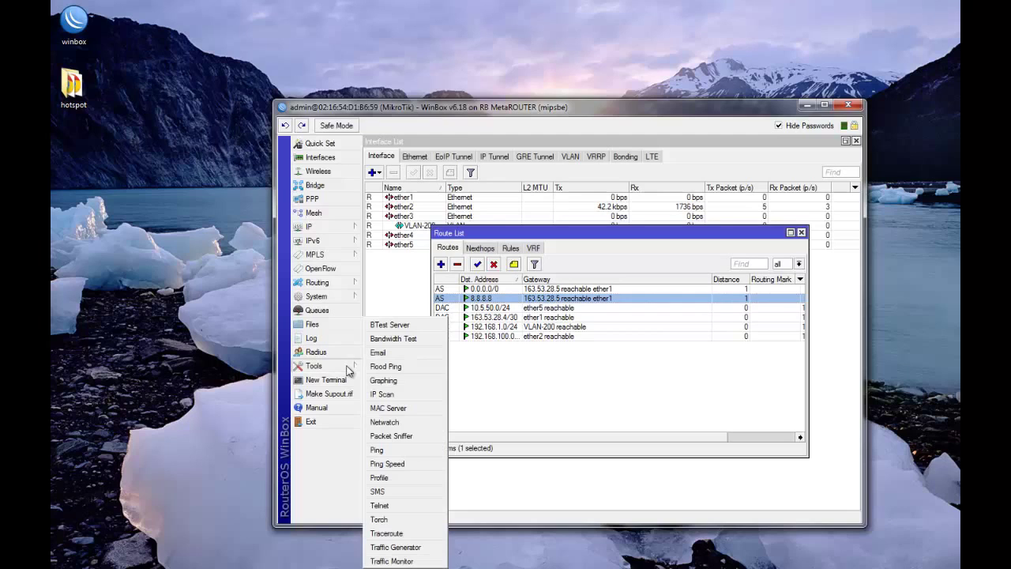
click(383, 450)
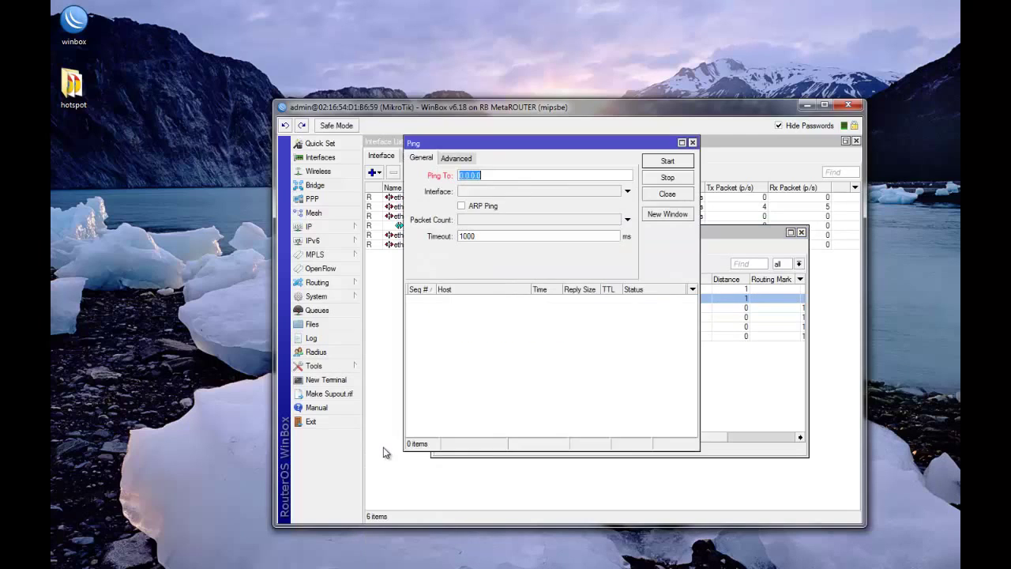
text(8.8.8.8)
key(Return)
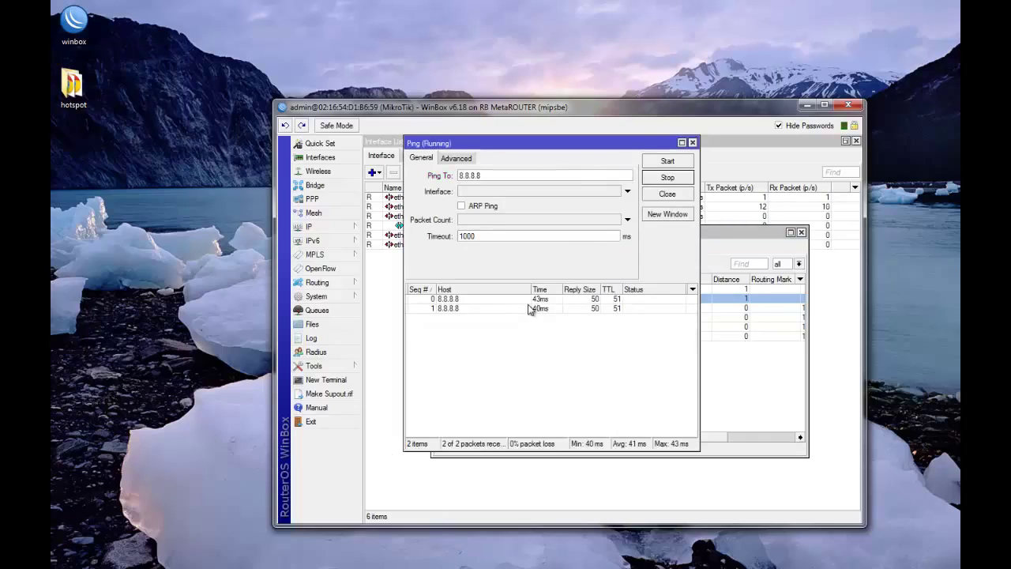
click(650, 197)
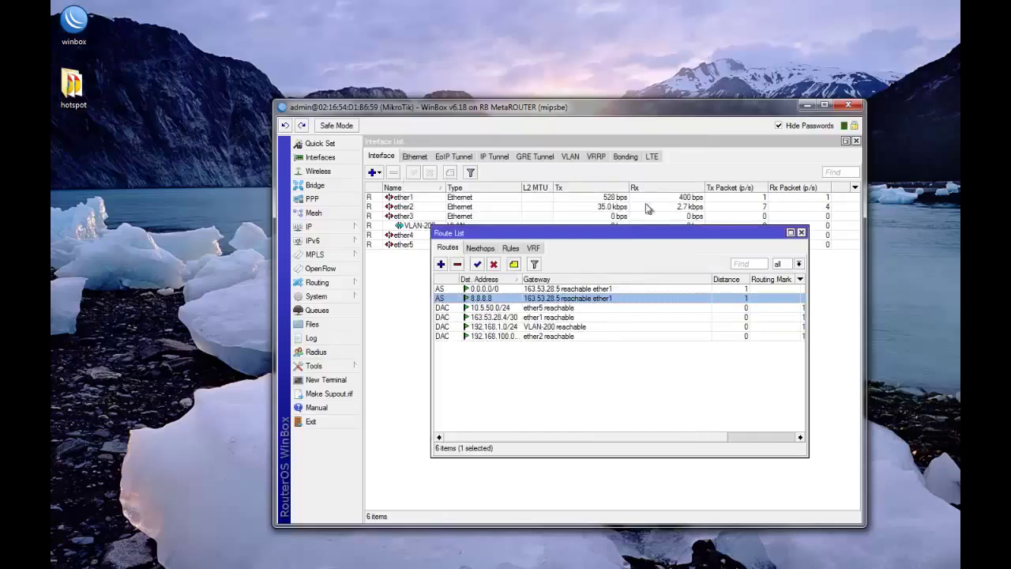
Step: Set the default route's gateway to 8.8.8.8 and its target scope to 30
click(549, 288)
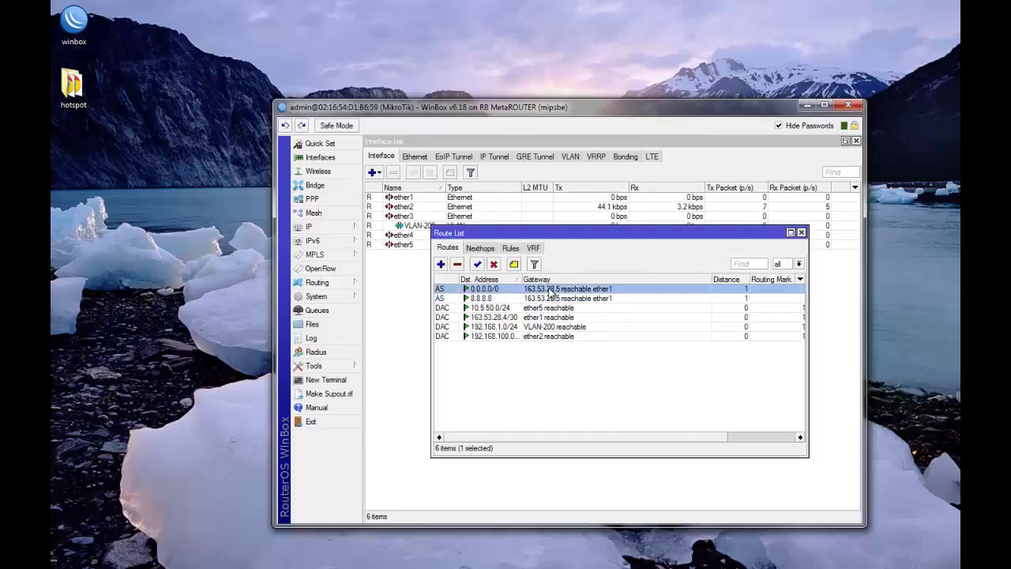
double_click(549, 289)
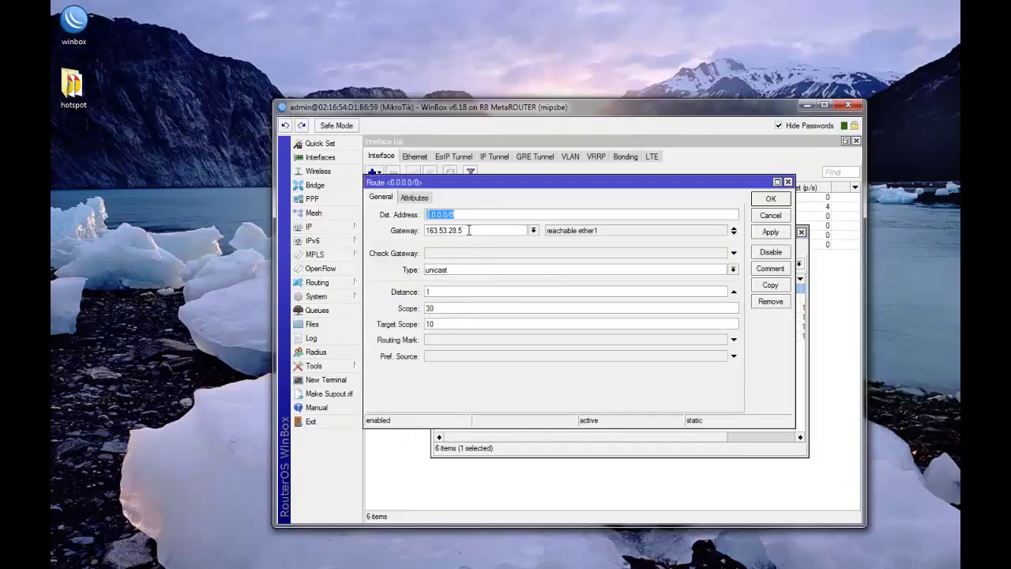
double_click(468, 229)
text(8)
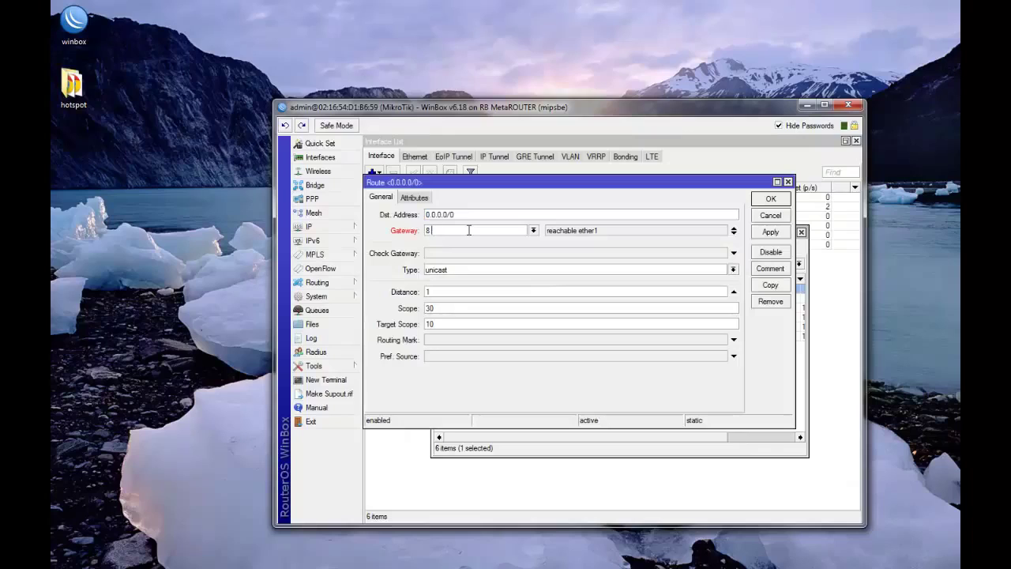
text(.8.8.8)
double_click(457, 323)
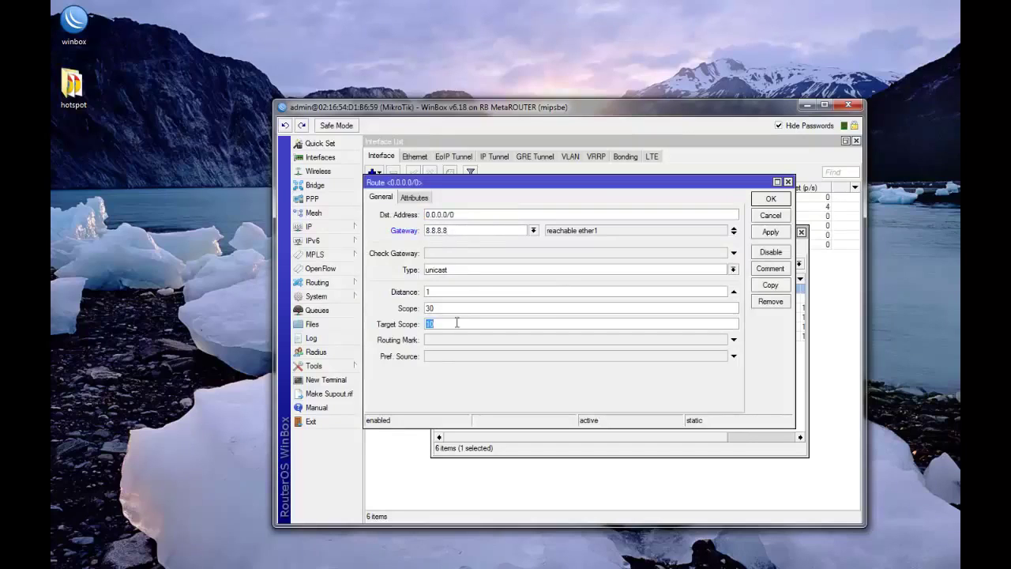
text(30)
click(771, 199)
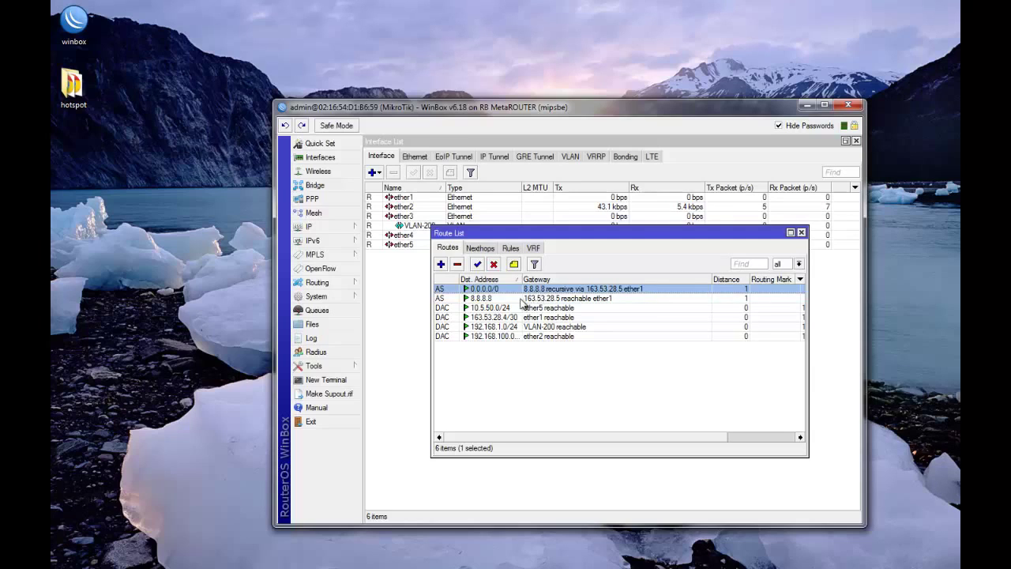
Step: Set the default route's gateway check to ping, save it, and close the route list
click(511, 298)
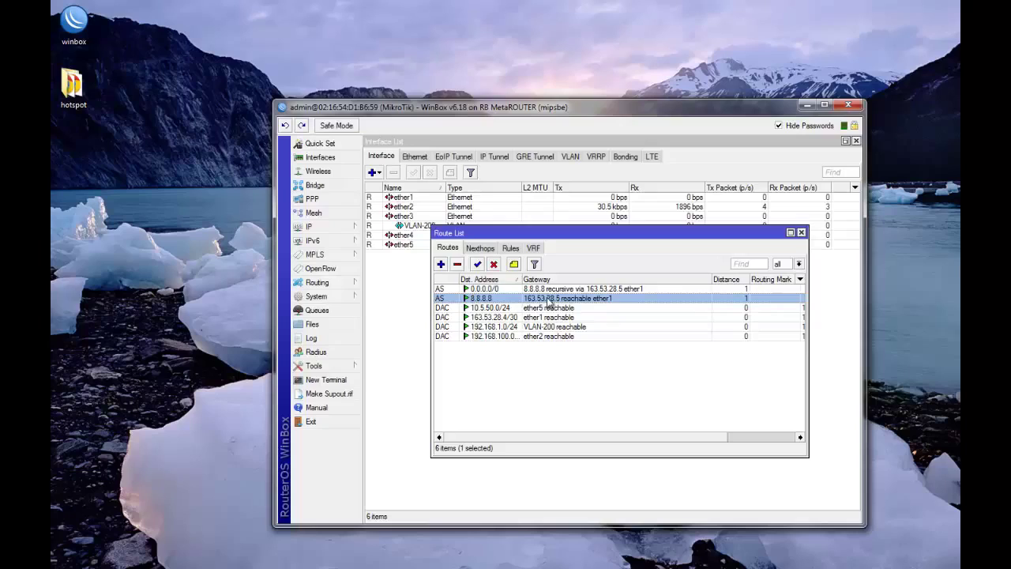
click(589, 290)
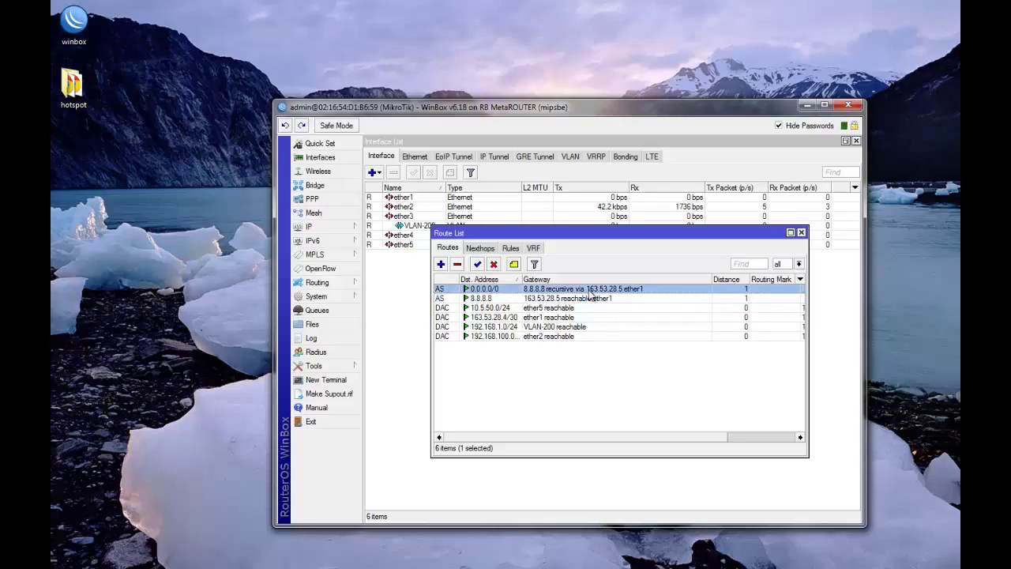
double_click(589, 290)
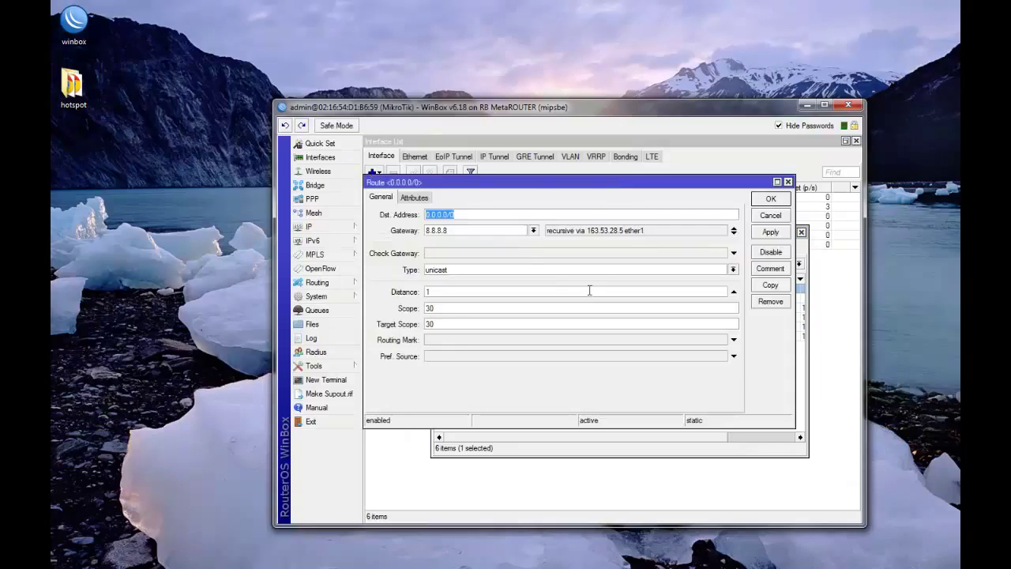
click(490, 255)
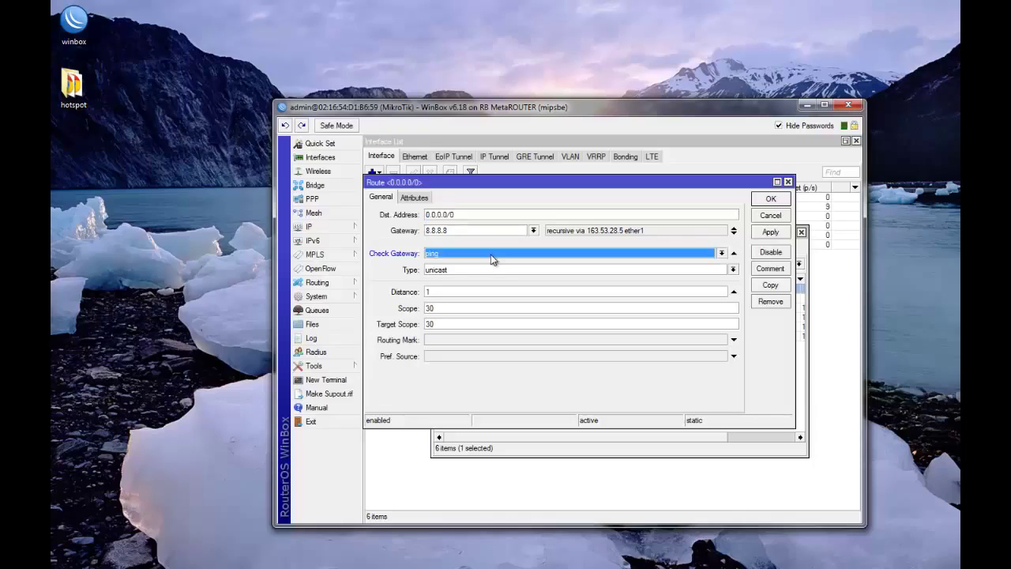
click(771, 199)
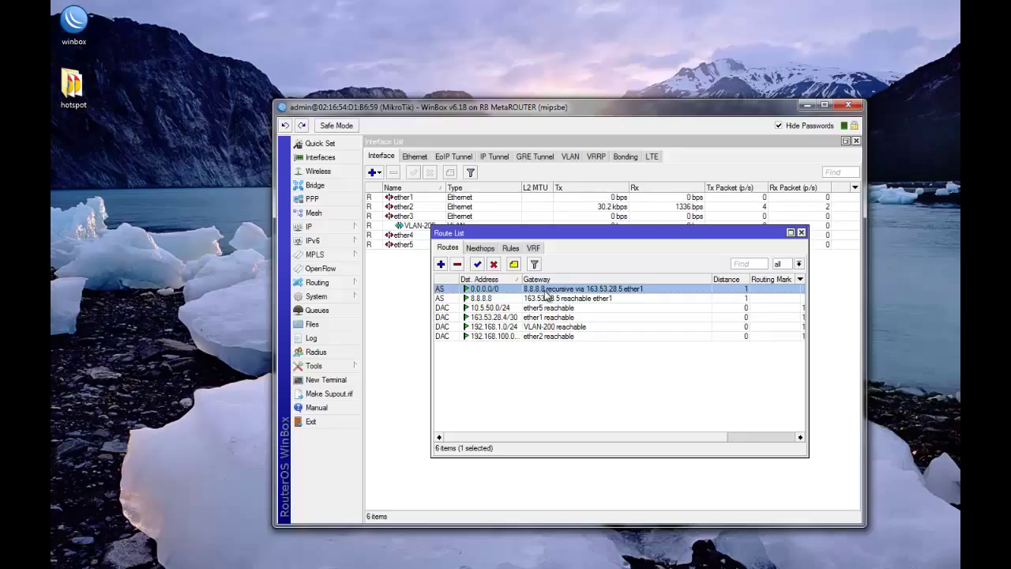
click(544, 299)
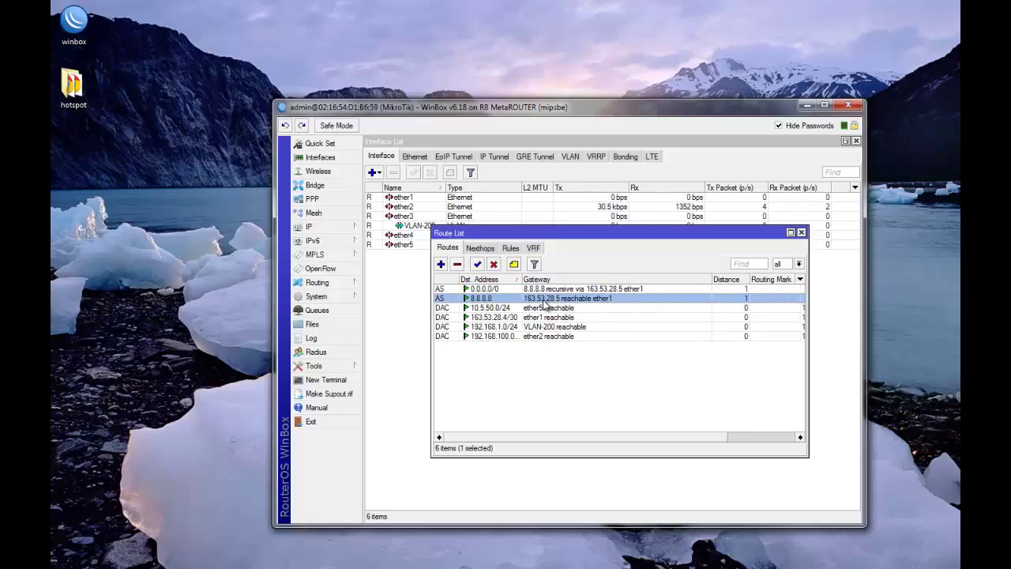
click(801, 232)
Step: Add a firewall filter rule that logs icmp traffic in the output chain
click(336, 226)
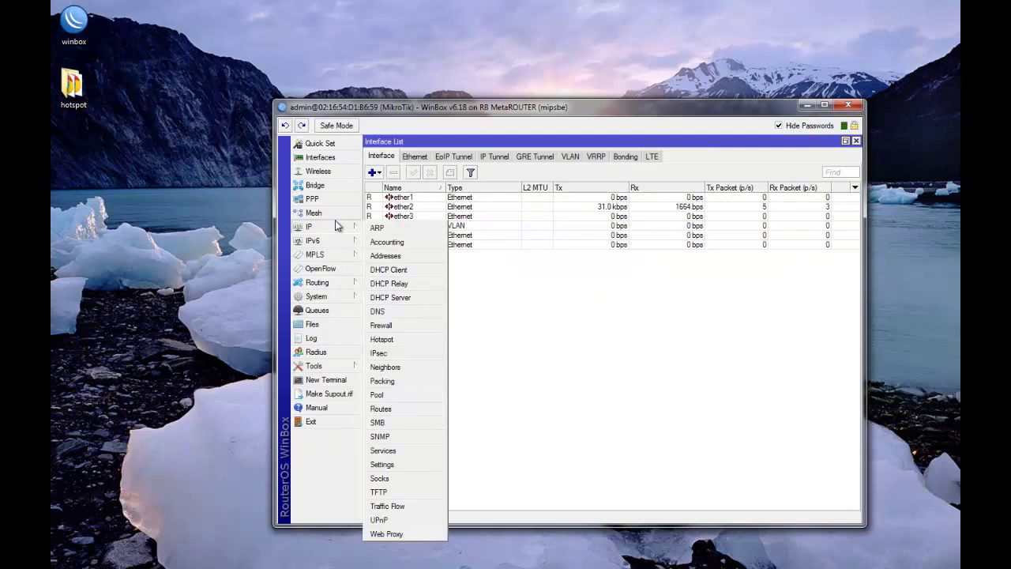
click(386, 325)
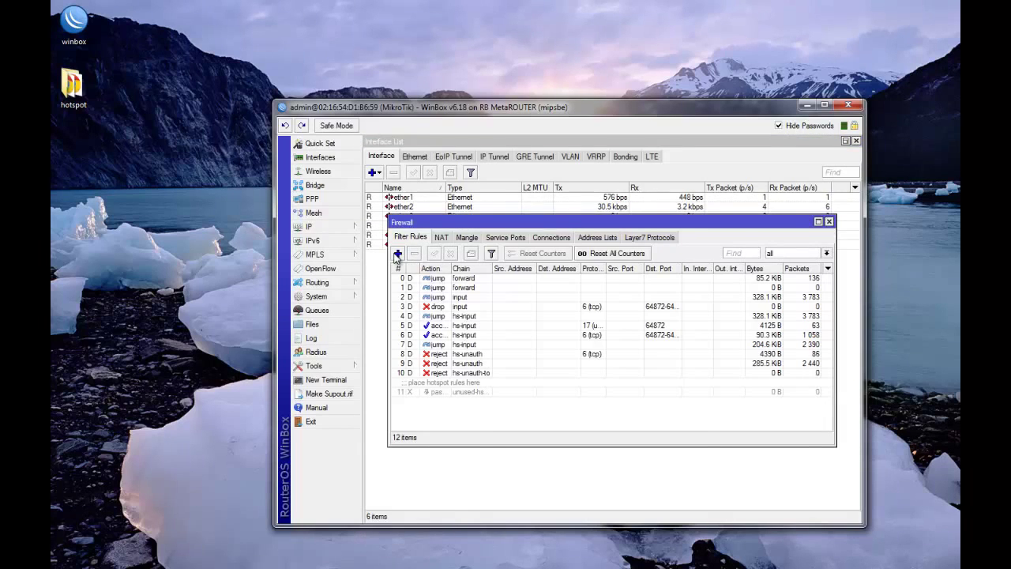
click(397, 253)
click(715, 175)
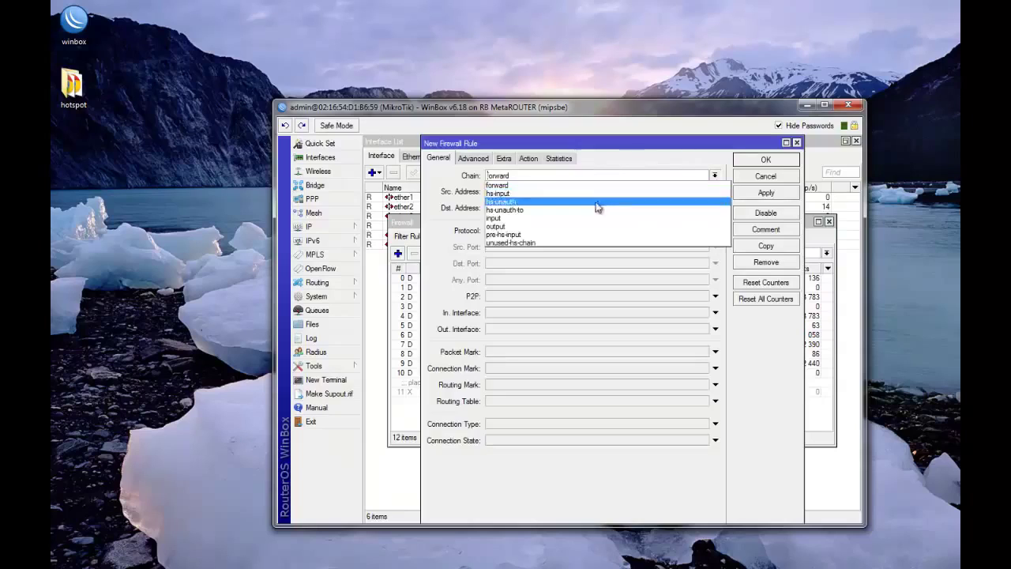
click(581, 230)
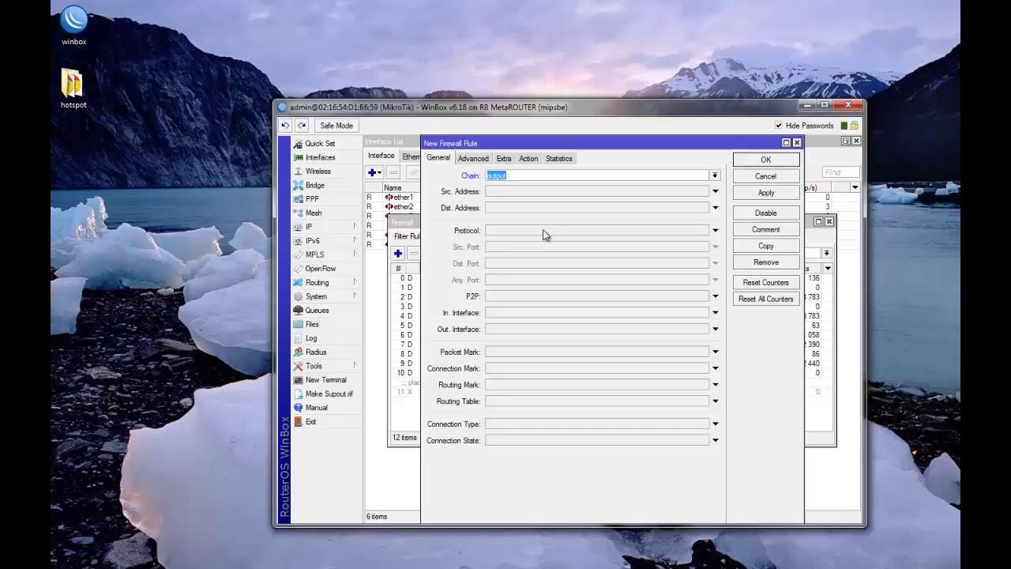
click(543, 235)
click(703, 230)
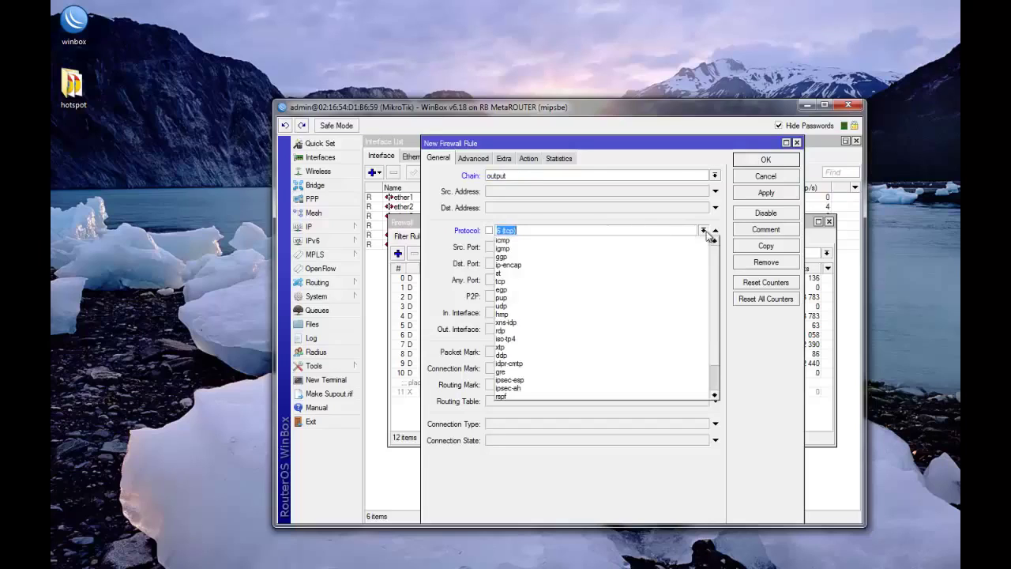
click(663, 241)
click(527, 158)
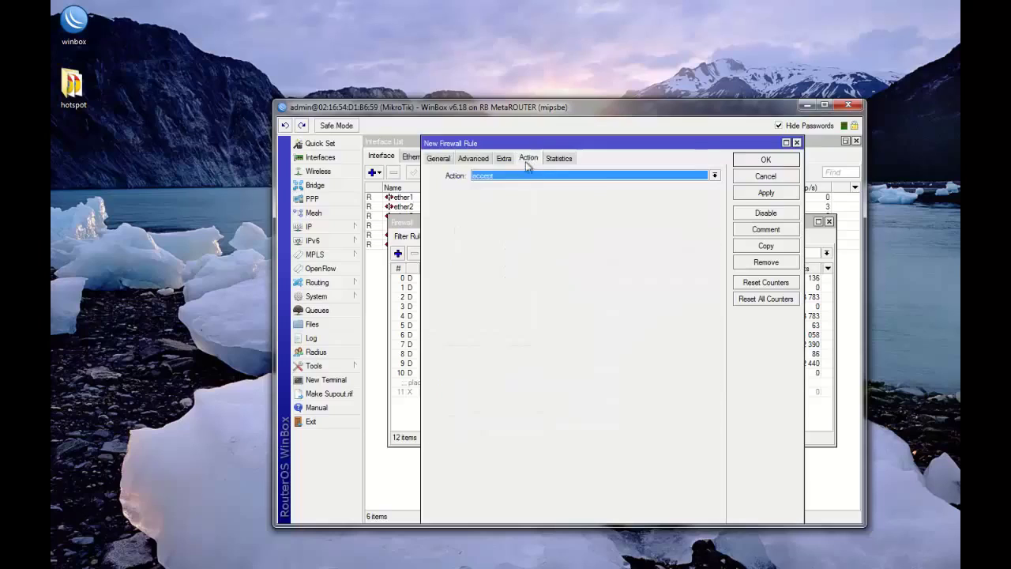
click(521, 175)
click(490, 226)
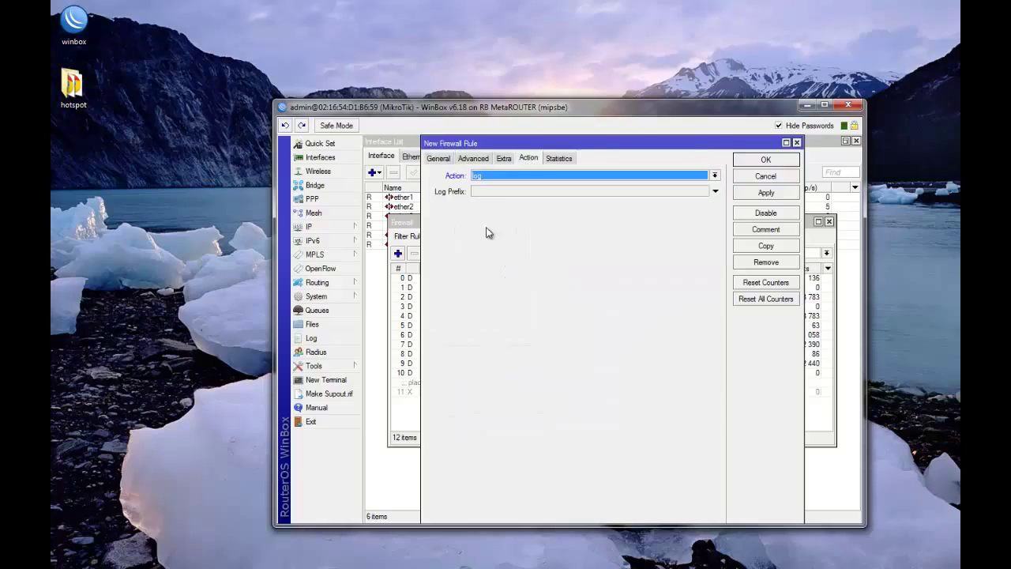
click(762, 162)
Step: Move the icmp log rule to the top of the filter rules and view the router's log
click(581, 401)
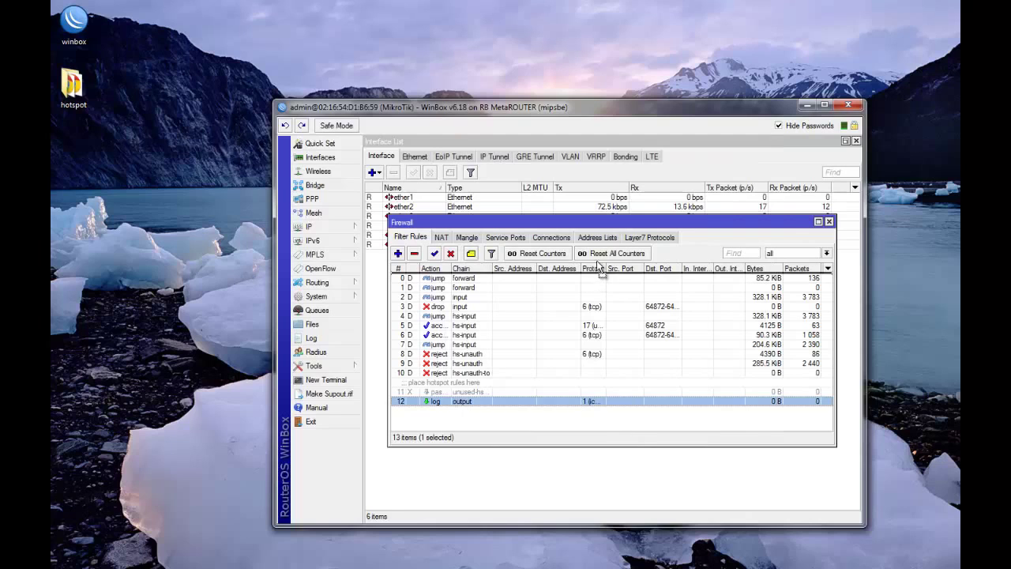
click(828, 222)
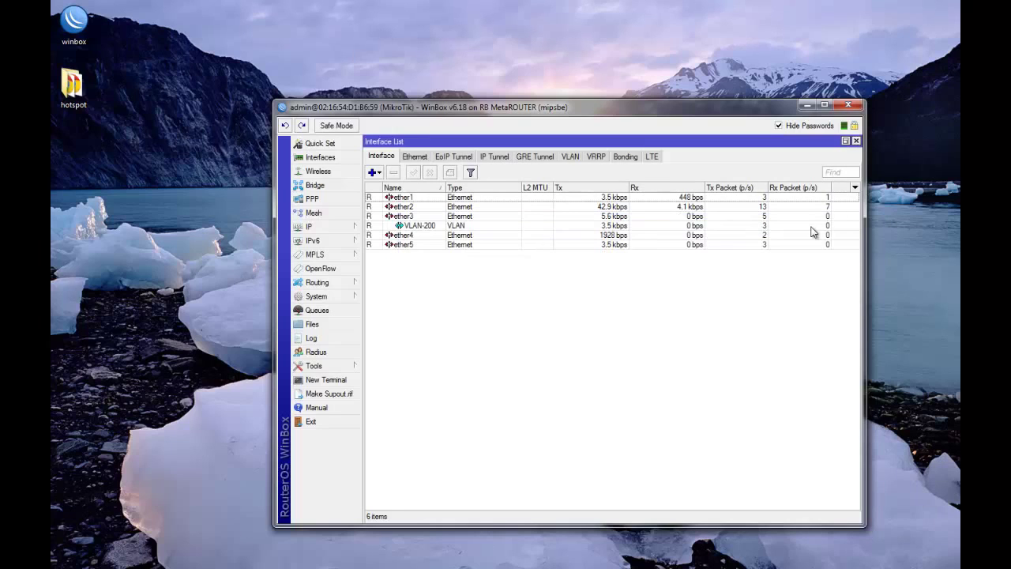
click(328, 338)
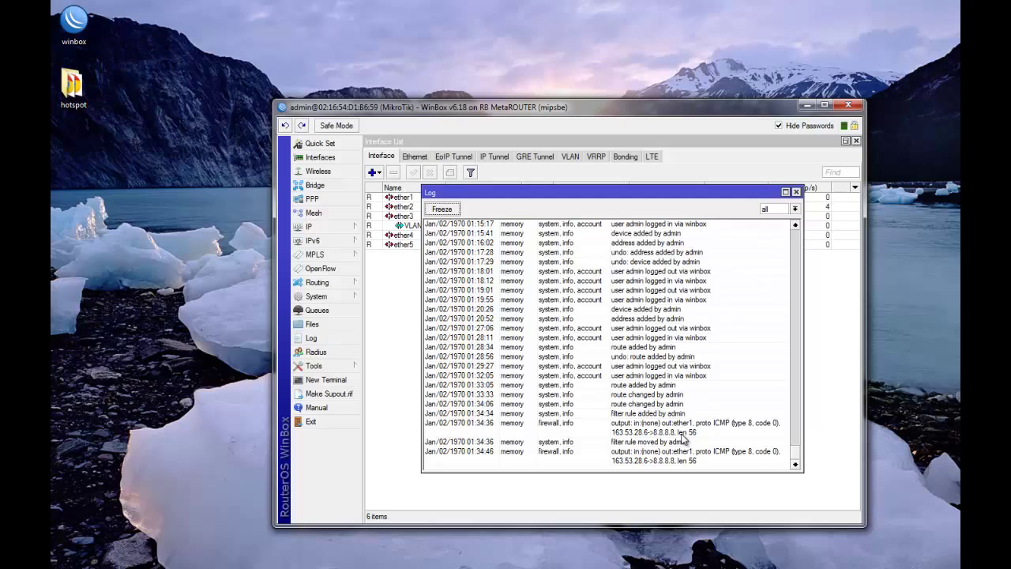
Step: Start a new firewall filter rule for the output chain with protocol icmp and destination address 8.8.8.8
click(325, 228)
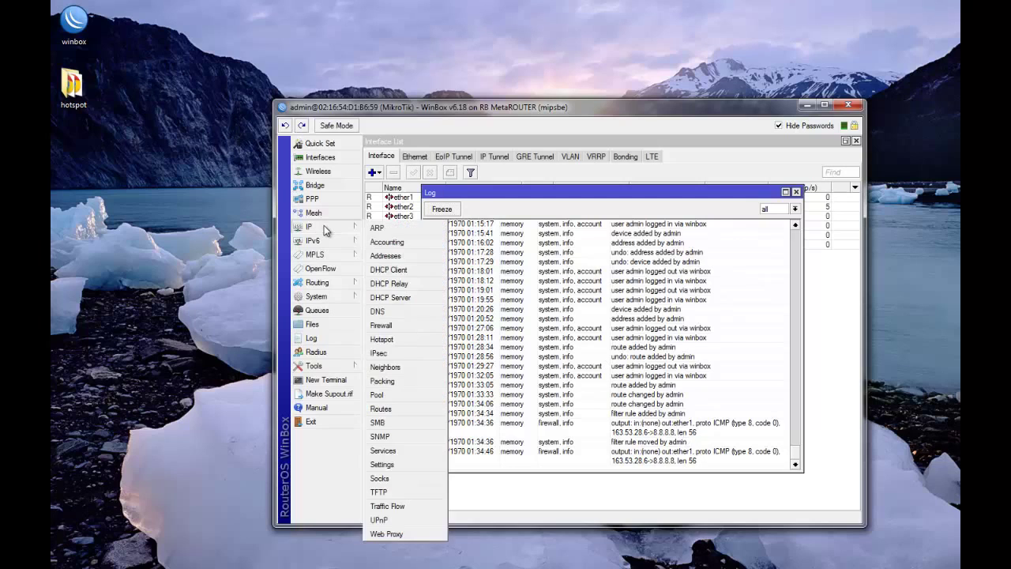
click(395, 324)
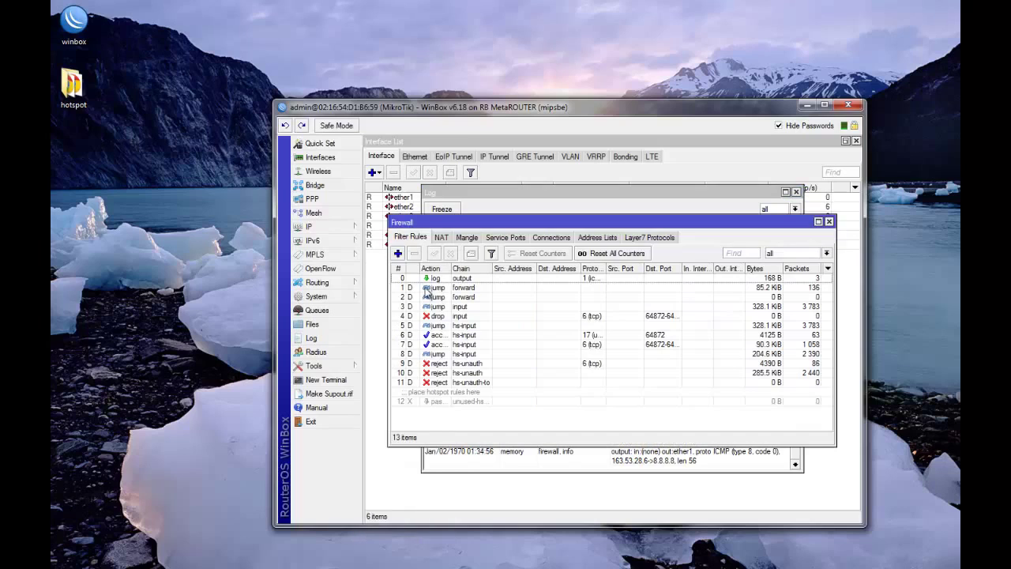
click(398, 253)
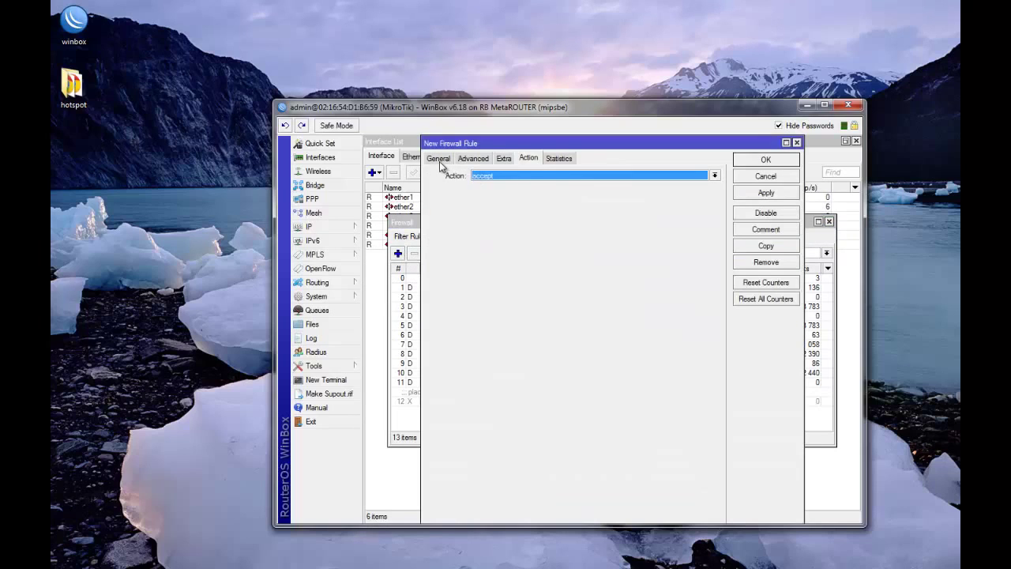
click(438, 158)
click(714, 176)
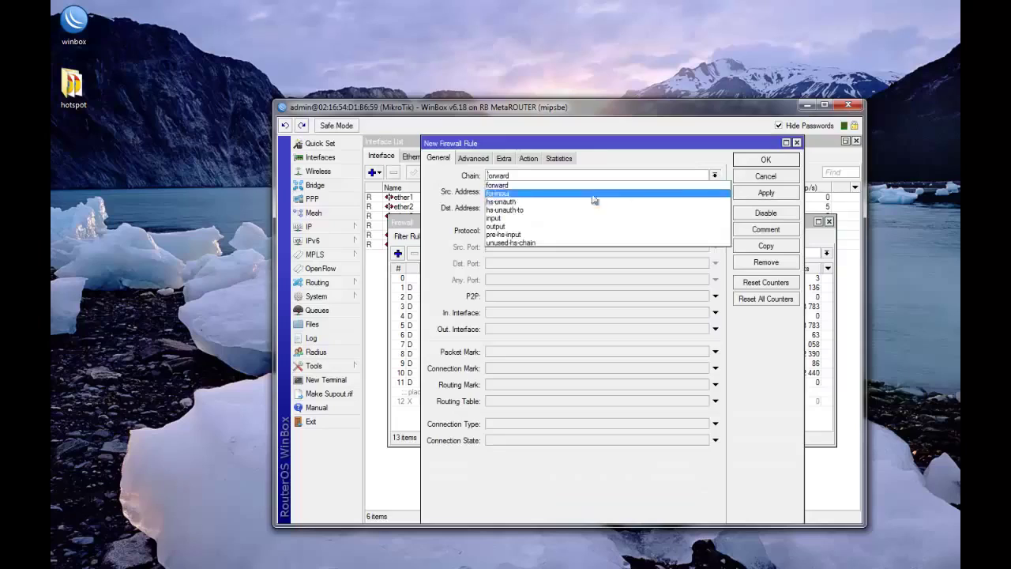
click(545, 229)
click(500, 229)
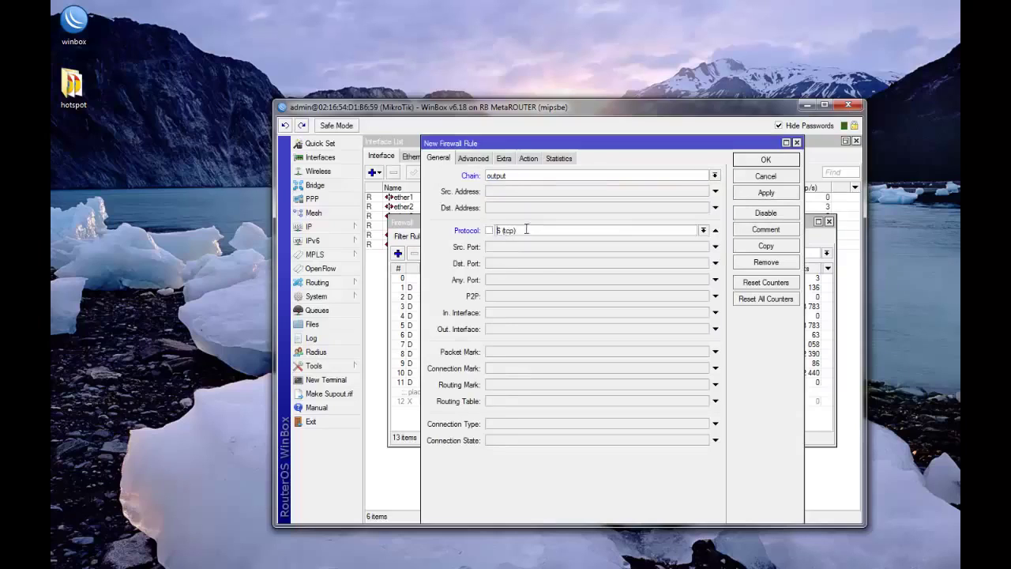
click(703, 230)
click(609, 240)
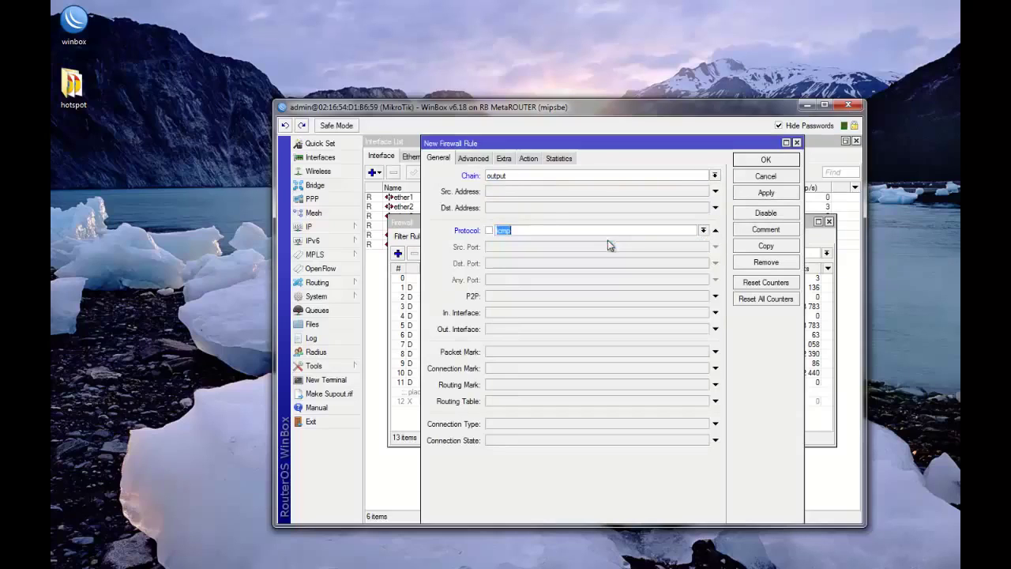
click(515, 208)
text(8.8)
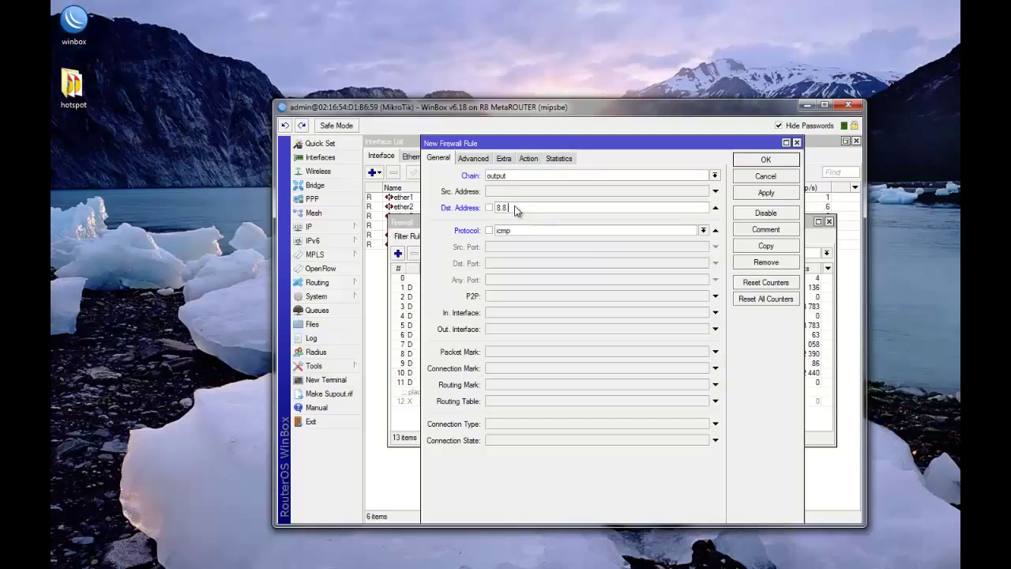
text(.8.8)
Step: Save the new rule with the drop action and move it to the top of the filter rules
click(528, 157)
click(510, 176)
click(486, 211)
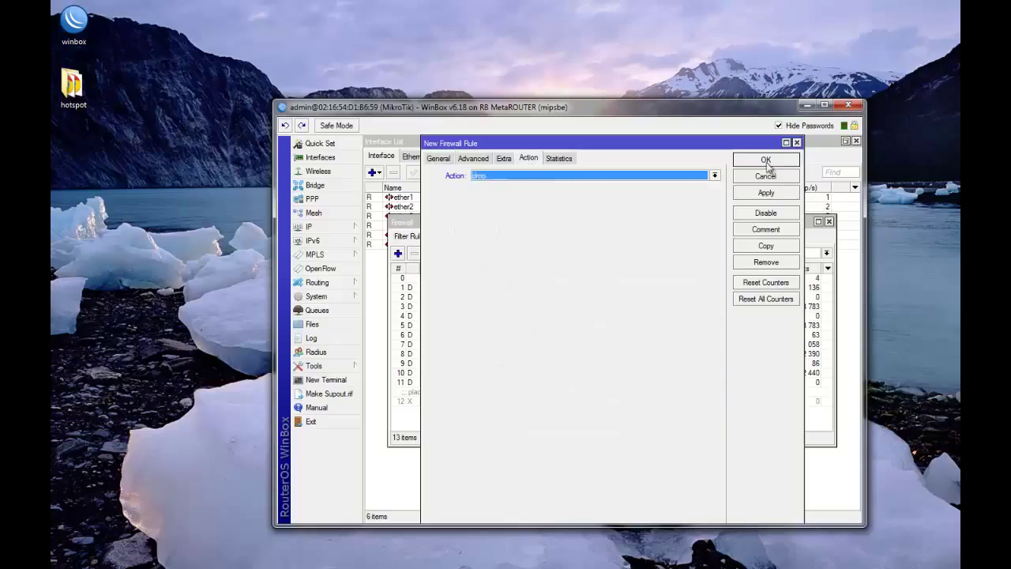
click(765, 159)
click(518, 410)
drag(517, 383, 543, 278)
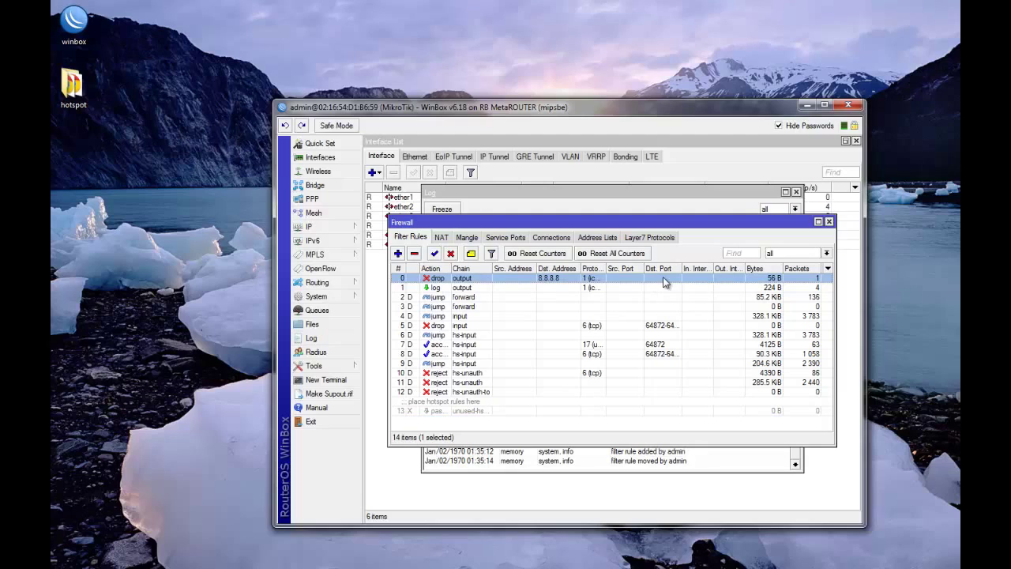
Step: Close the firewall and log windows, and check the status of the default and 8.8.8.8 routes in the route list
click(828, 221)
click(796, 192)
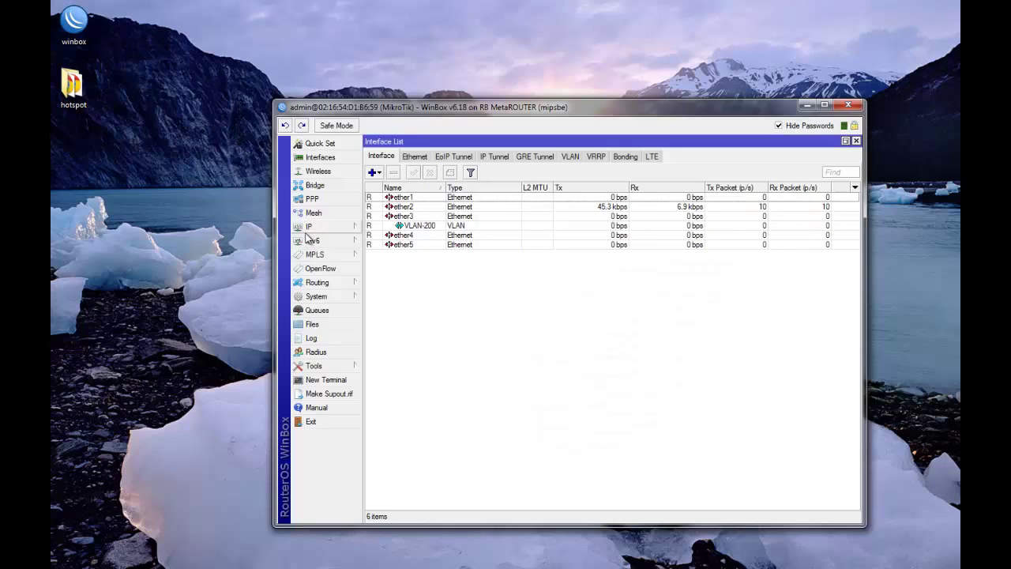
click(309, 227)
click(392, 409)
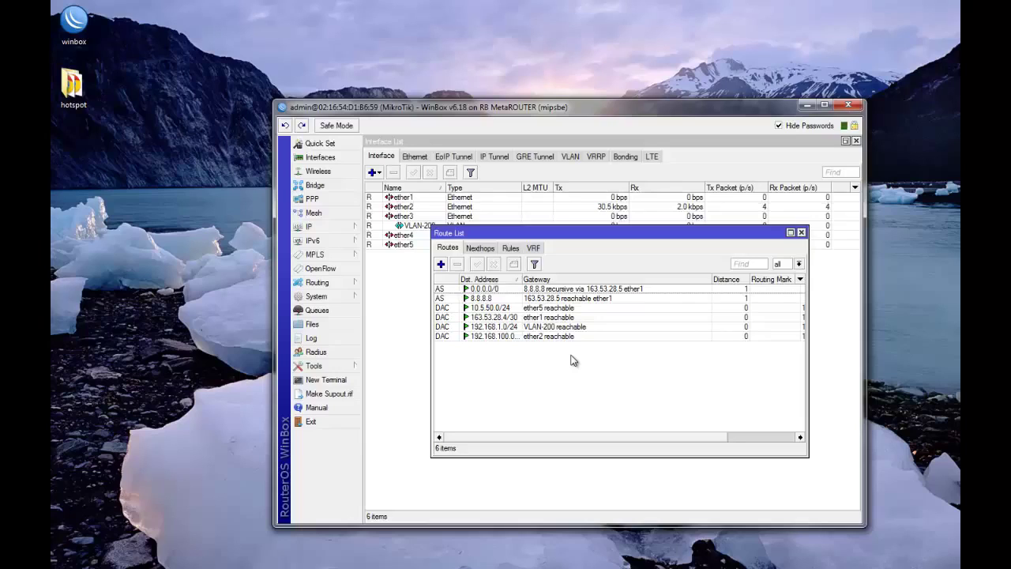
click(552, 290)
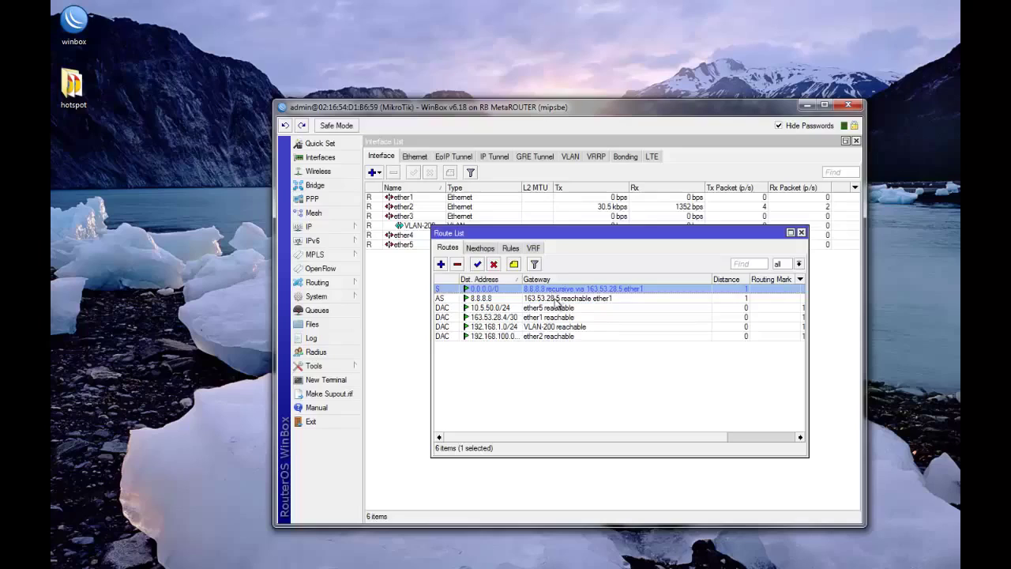
click(556, 298)
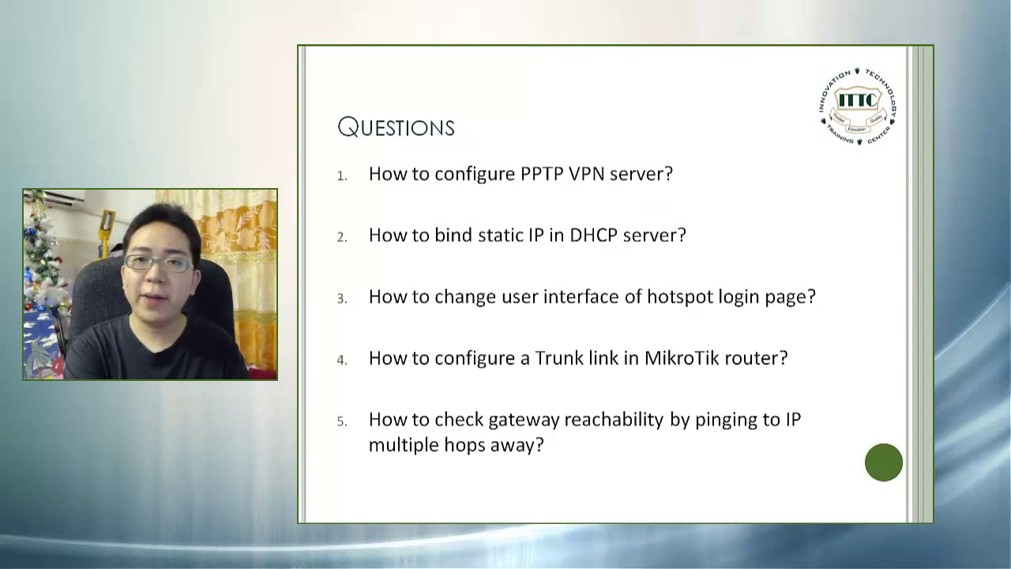
key(Right)
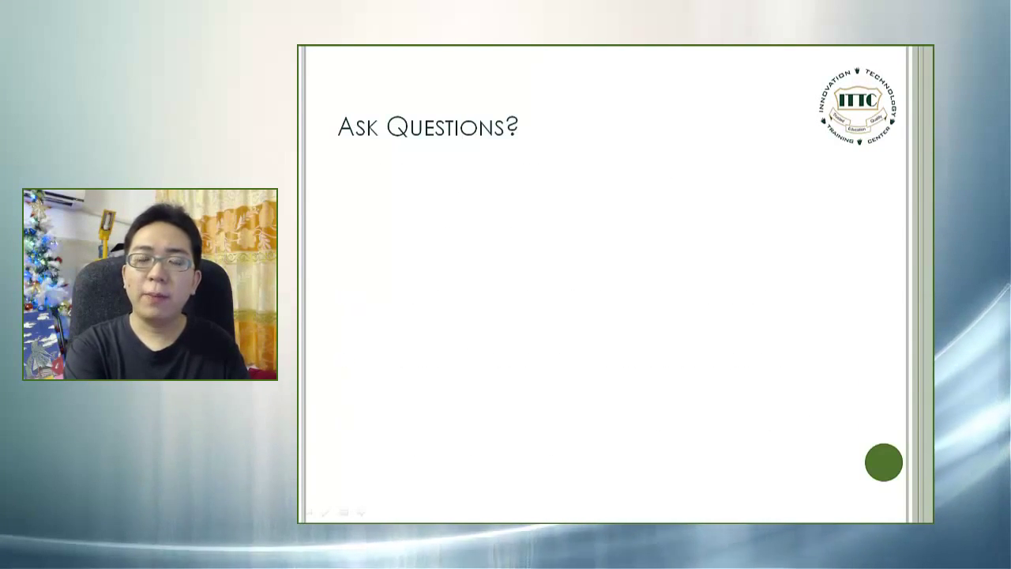
key(Right)
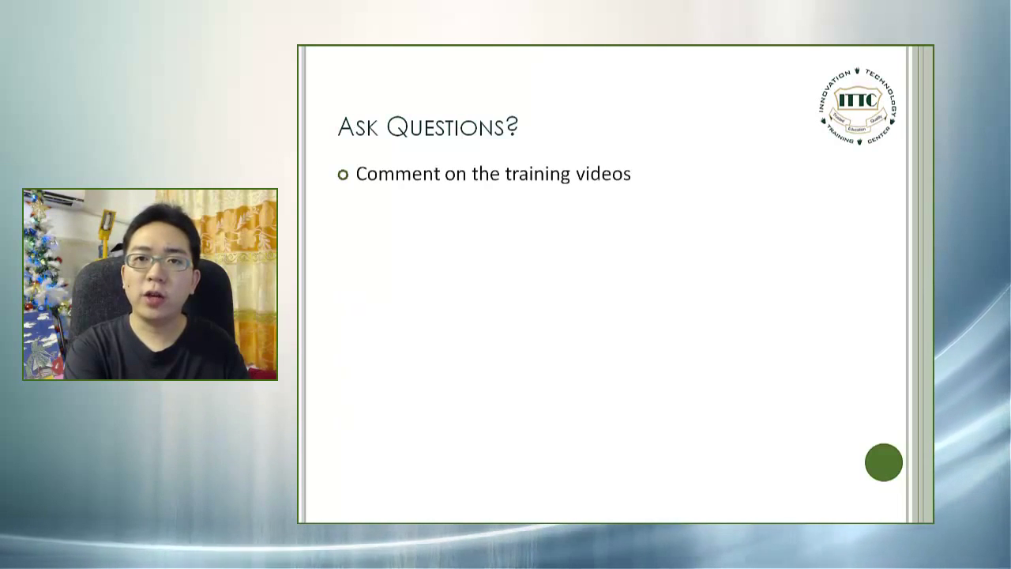